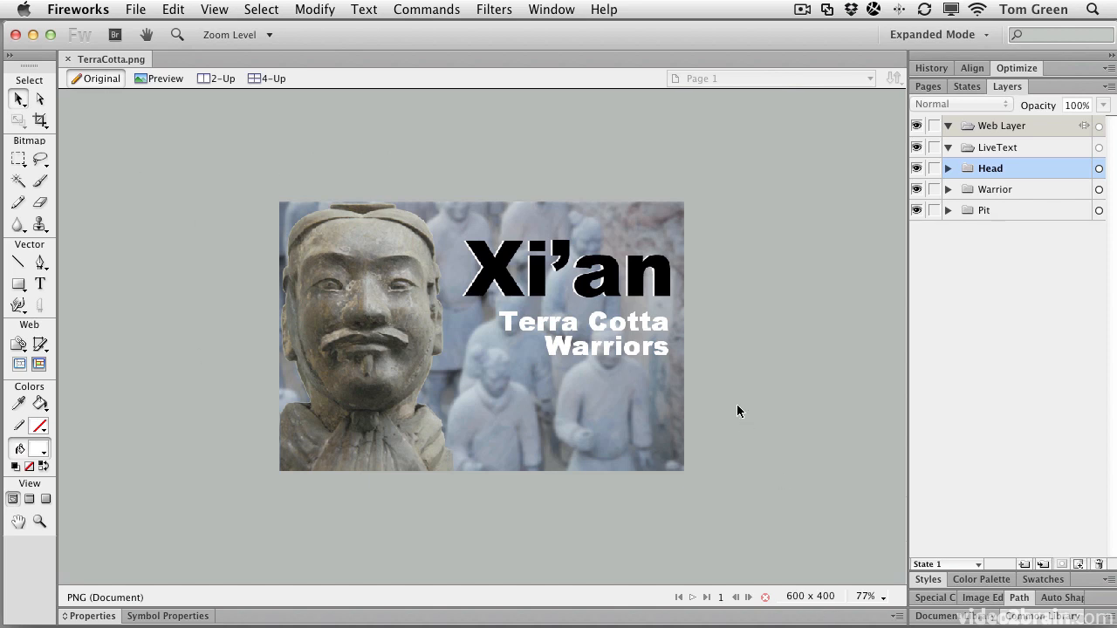
- Examine which layers hold the warrior head, the background, the Xi'an title and the Terra Cotta Warriors text
left_click(391, 307)
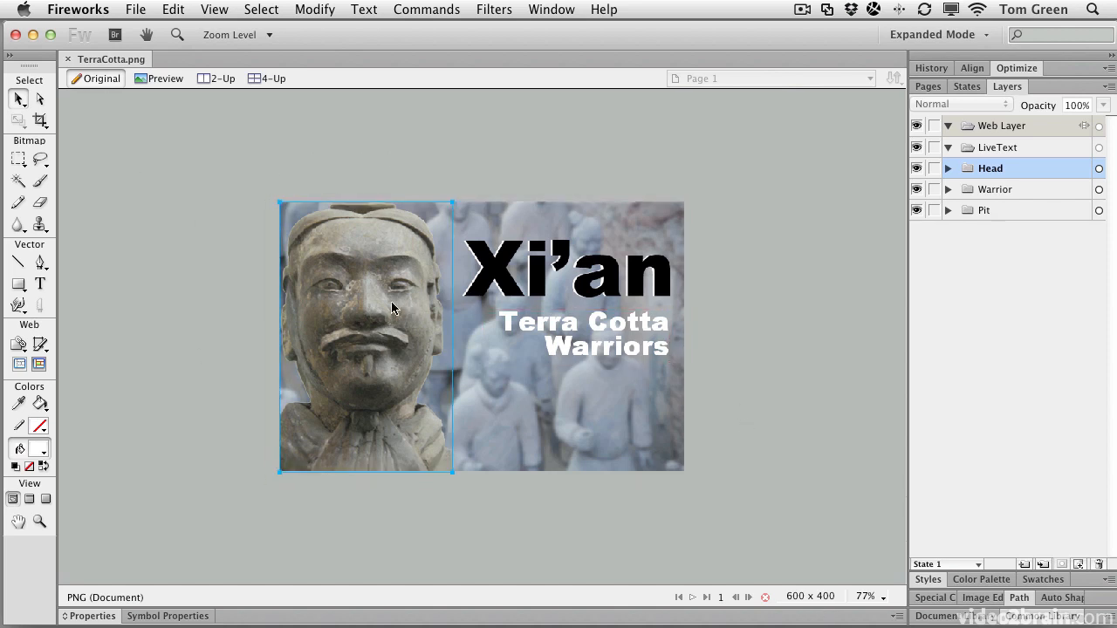
left_click(511, 395)
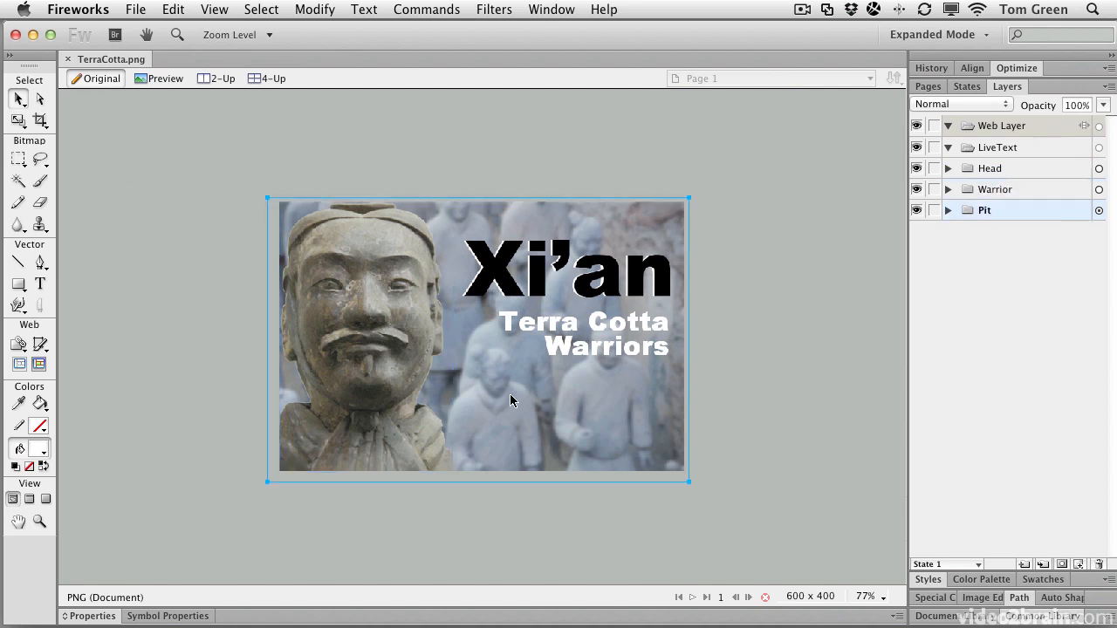
left_click(593, 286)
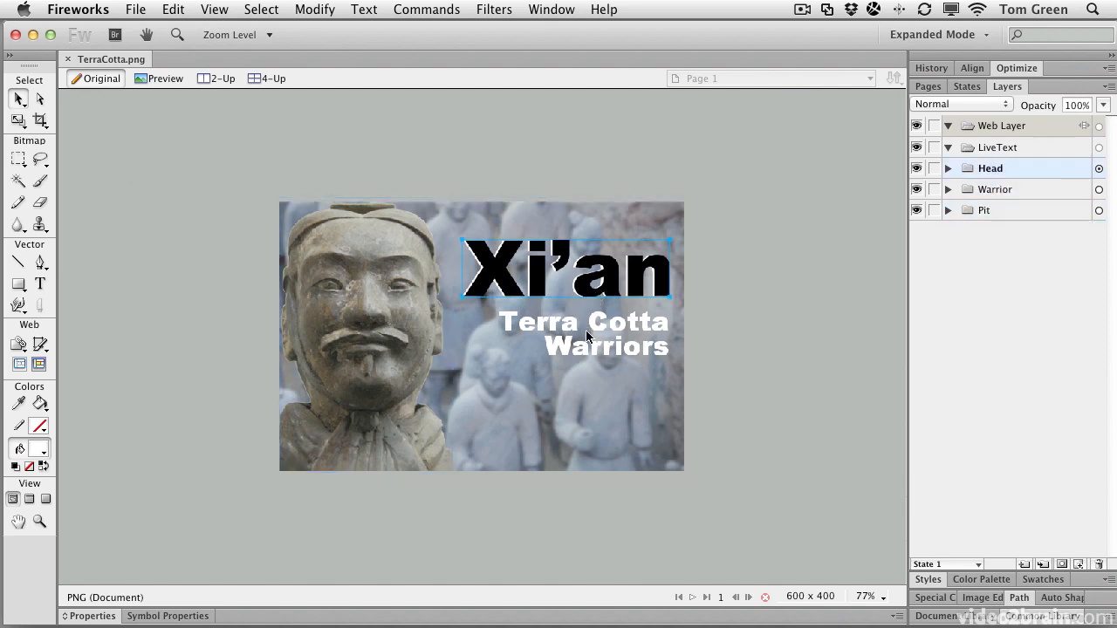
left_click(585, 330)
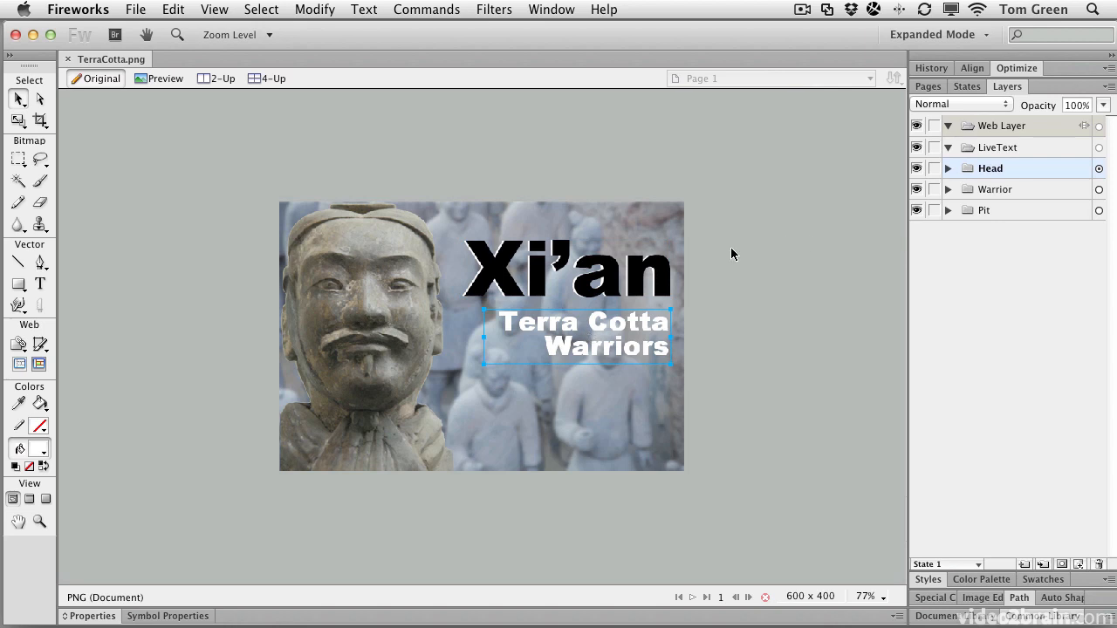
left_click(727, 174)
- Move the Terra Cotta Warriors text from the Head layer into the LiveText layer and collapse both layers
left_click(947, 169)
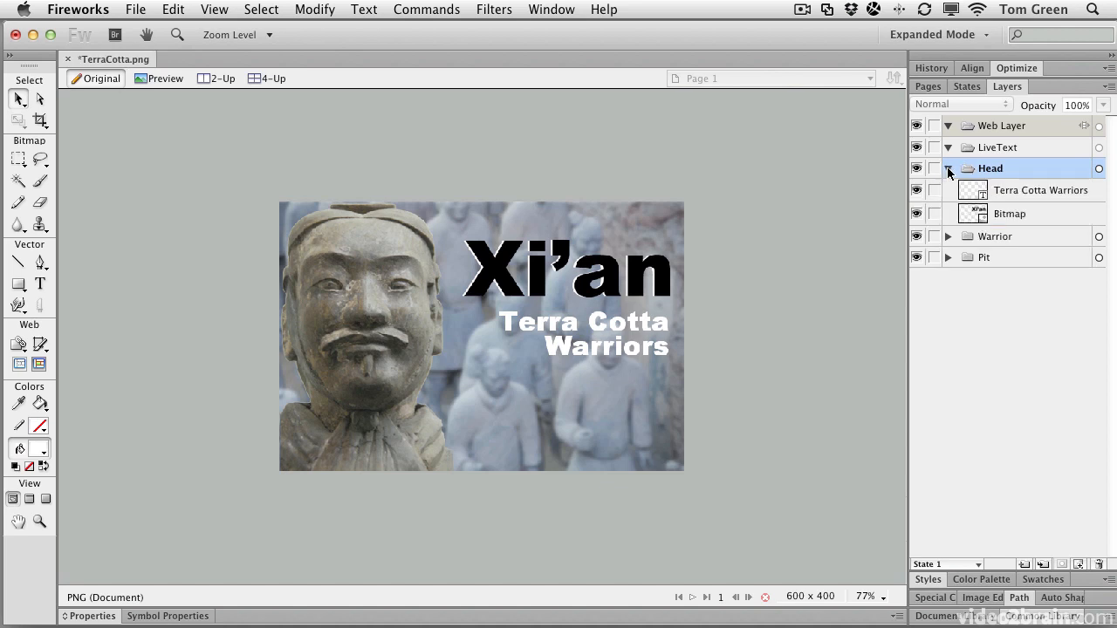
left_click(1004, 190)
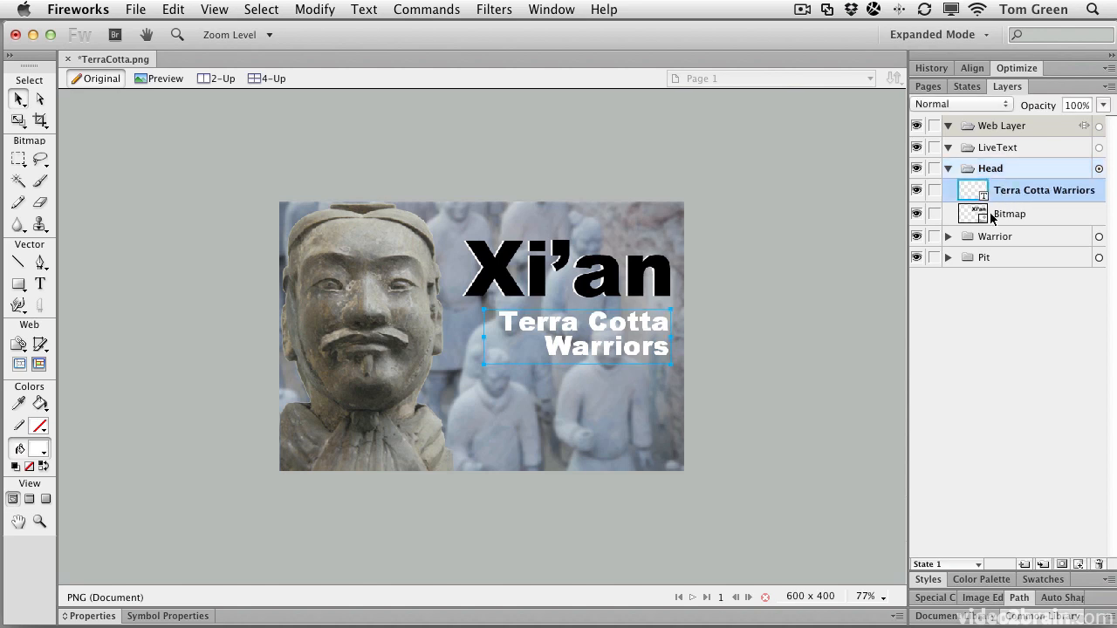
left_click(994, 214)
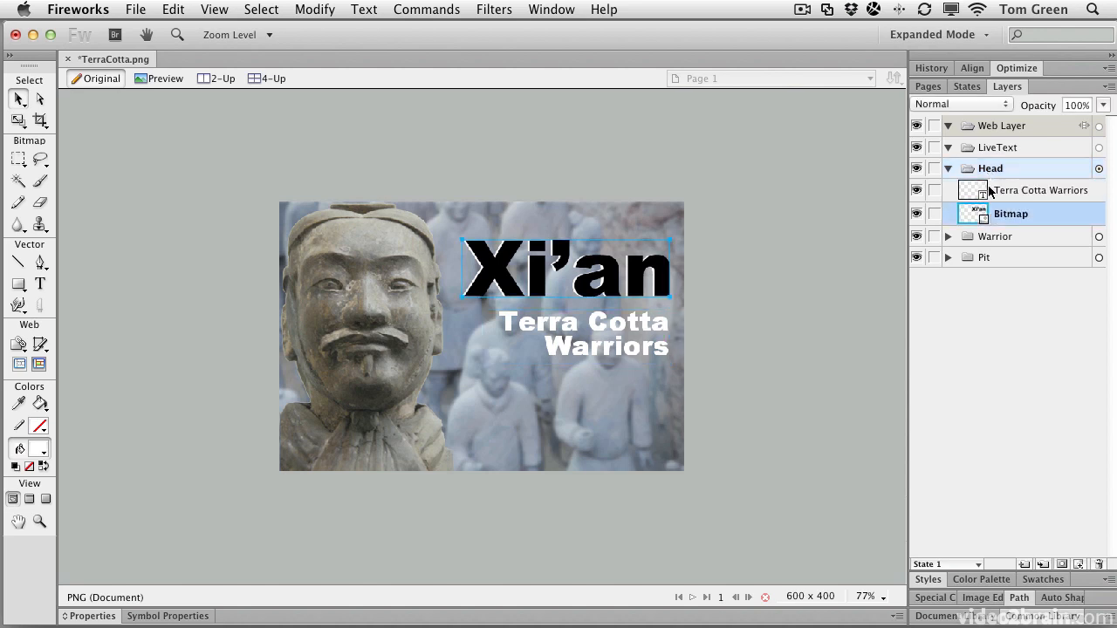
left_click(1021, 191)
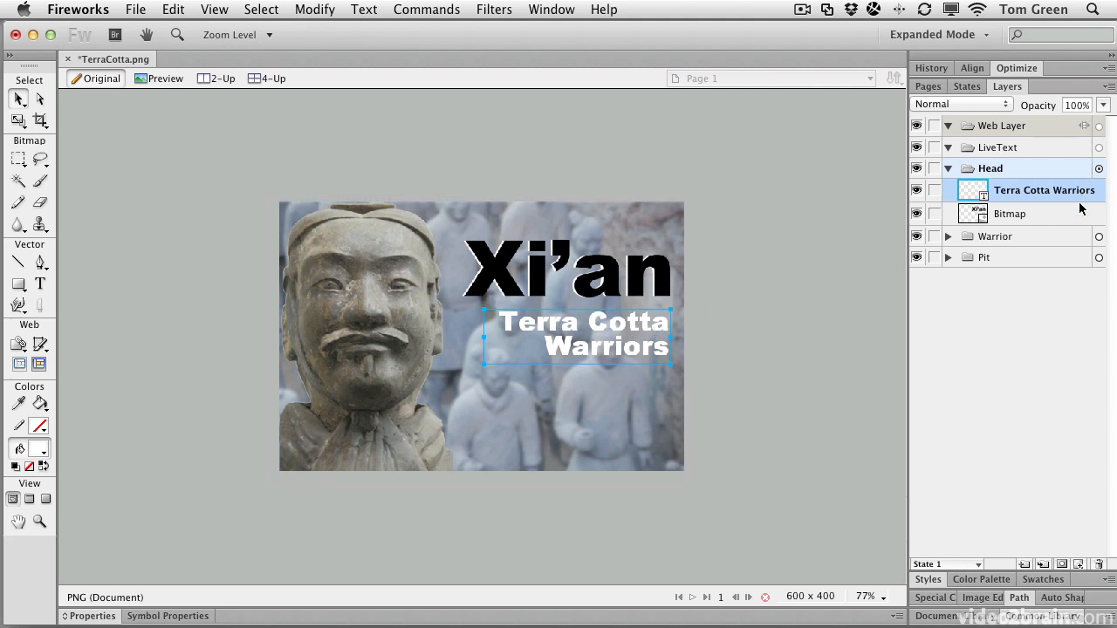
left_click_drag(1079, 194, 1099, 150)
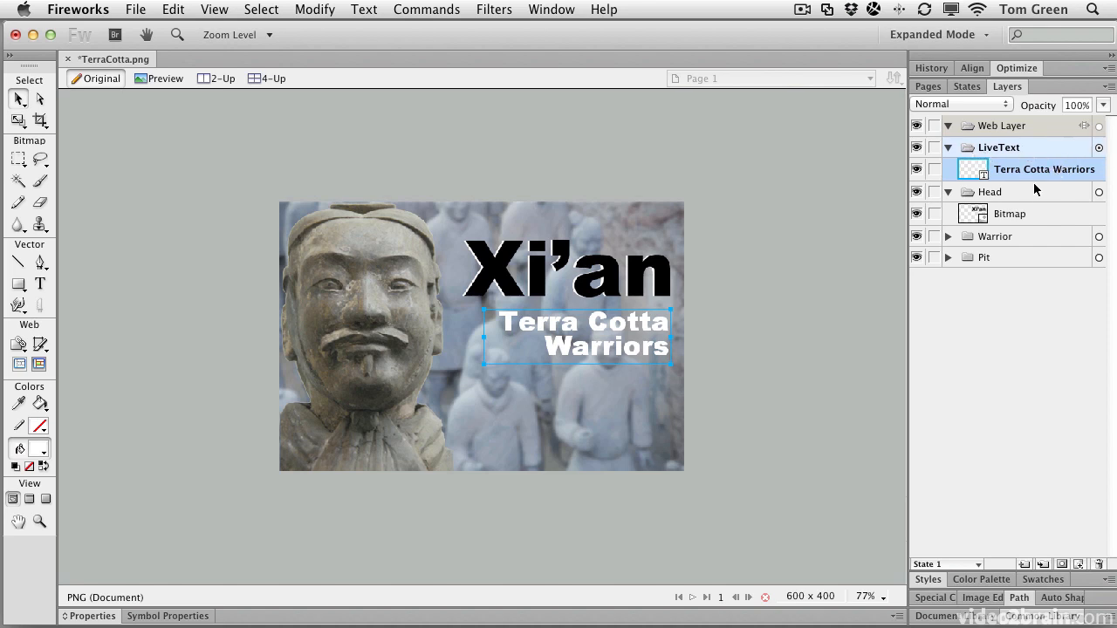
left_click(948, 192)
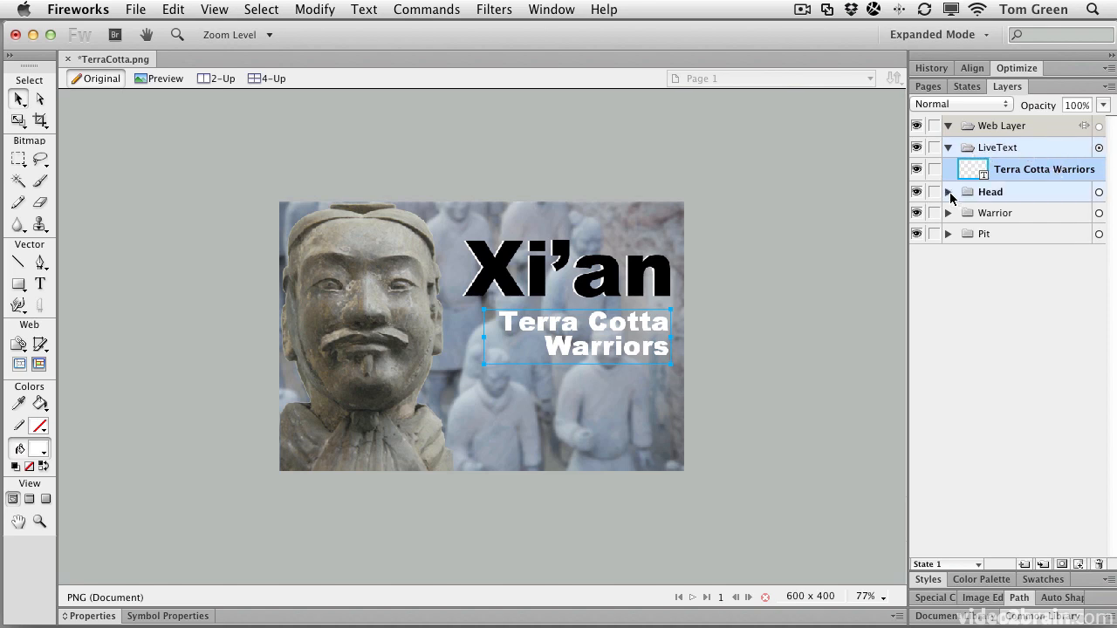
left_click(947, 147)
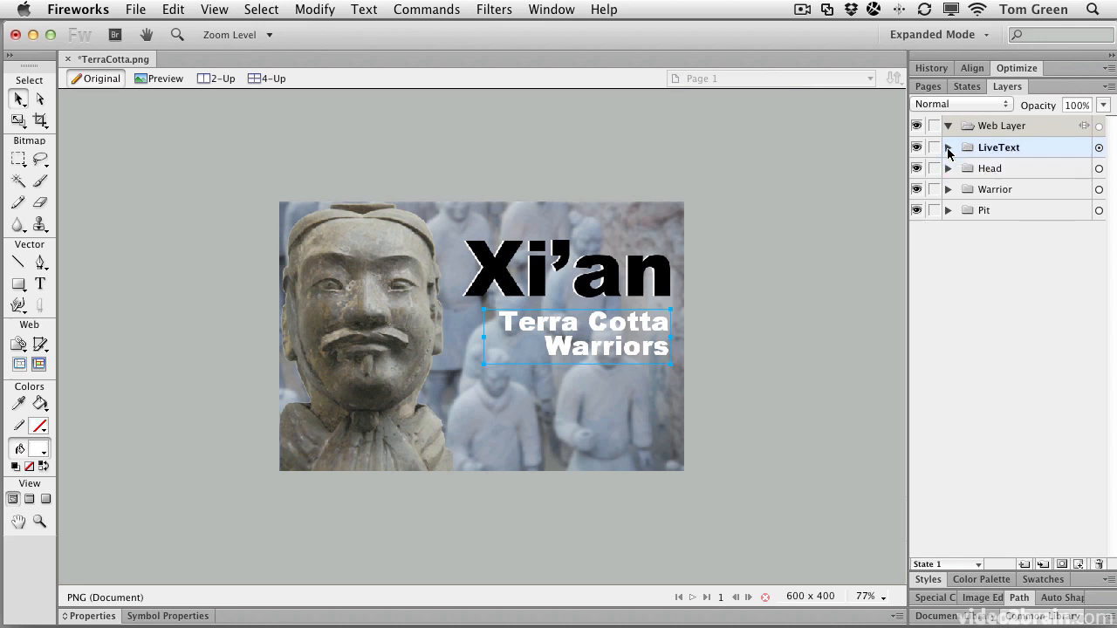
left_click(849, 152)
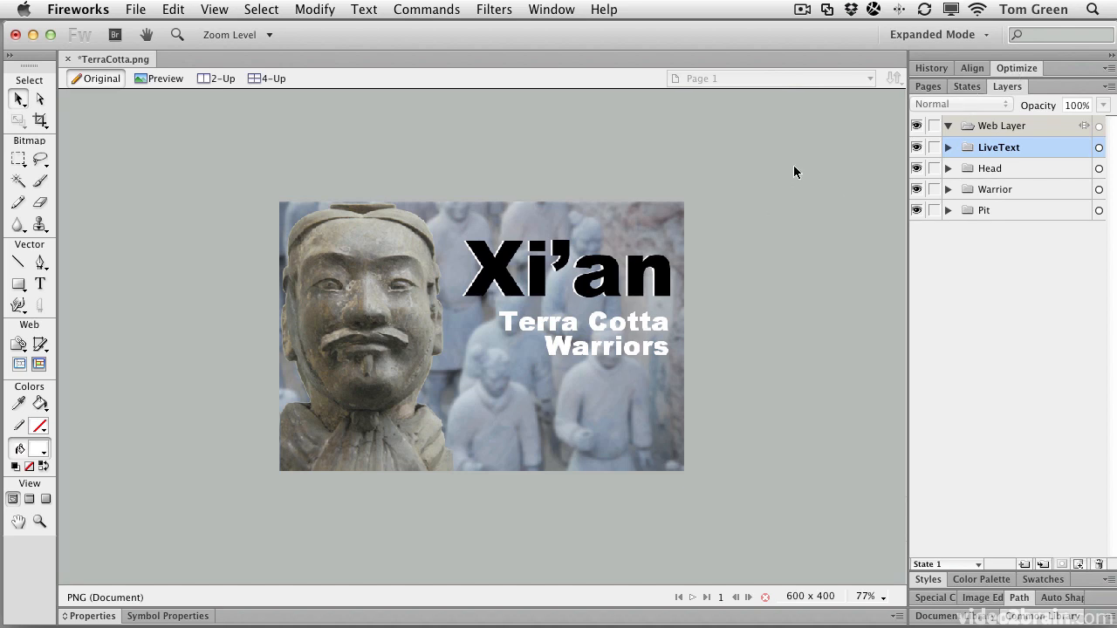
- Try the Animated Gif Websnap 128 optimization preset for the document
left_click(1014, 70)
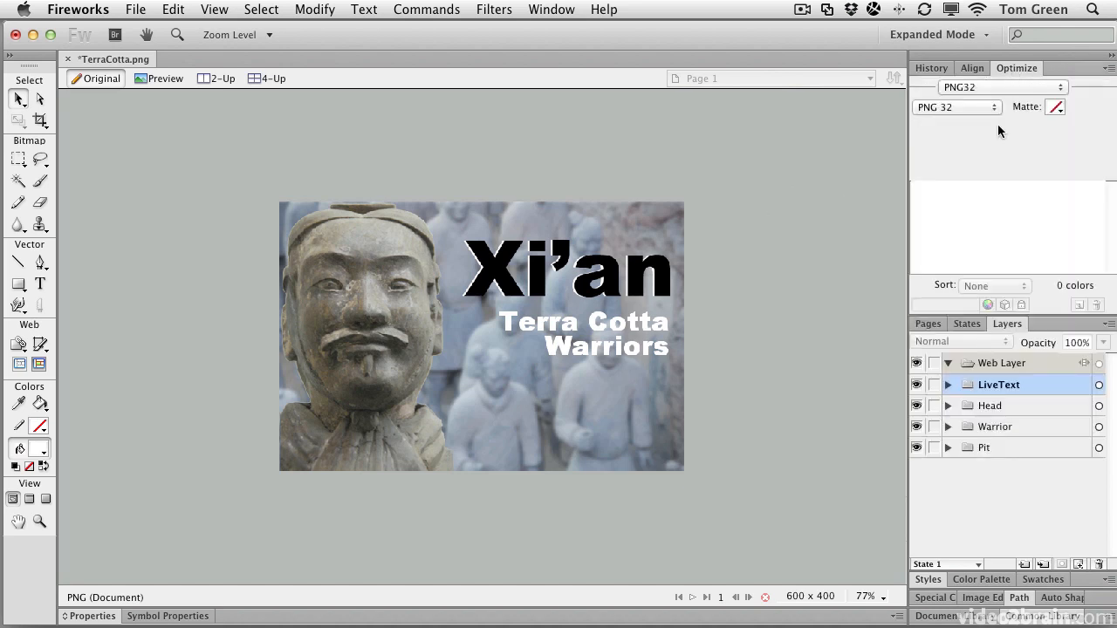
left_click(974, 86)
left_click(973, 87)
left_click(973, 86)
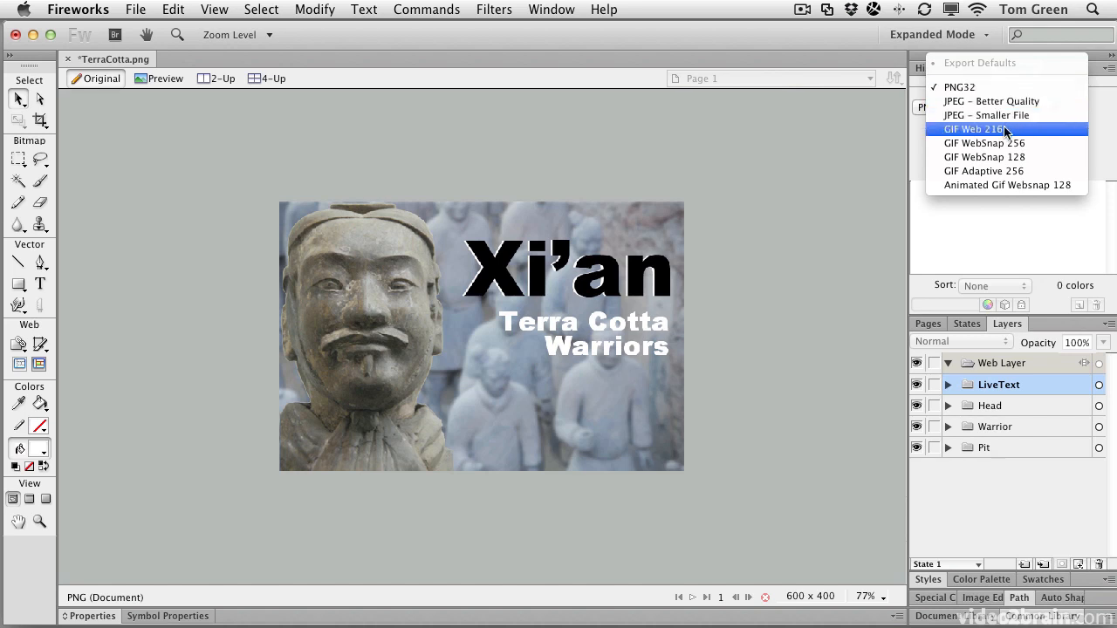
left_click(994, 187)
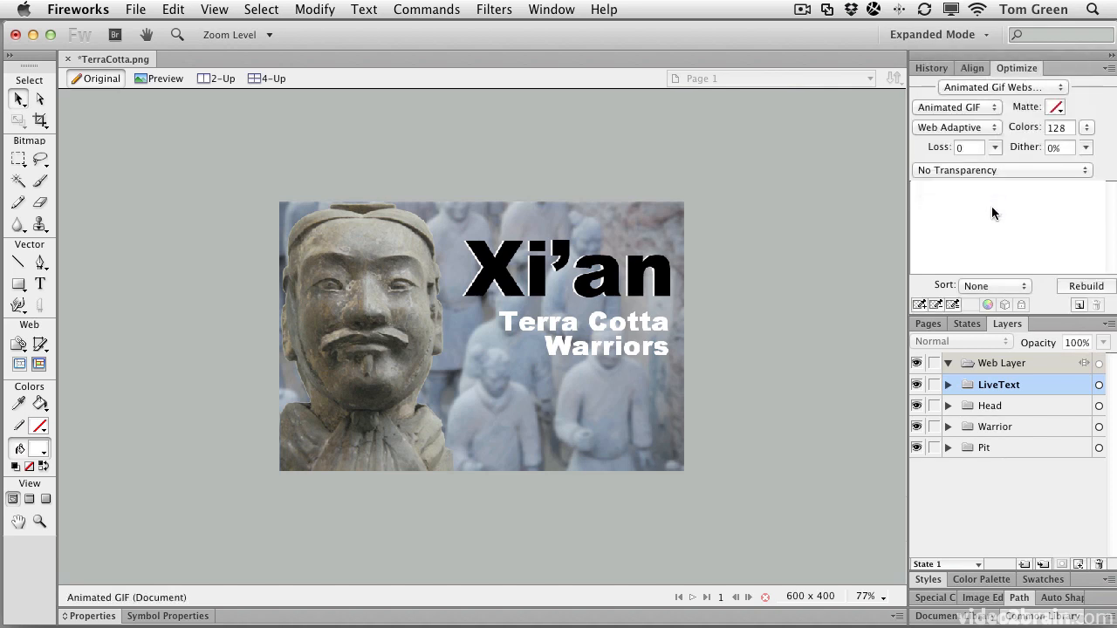
- Set the optimization preset to PNG32 and keep PNG 32 as the export file format
left_click(1003, 87)
mouse_move(997, 13)
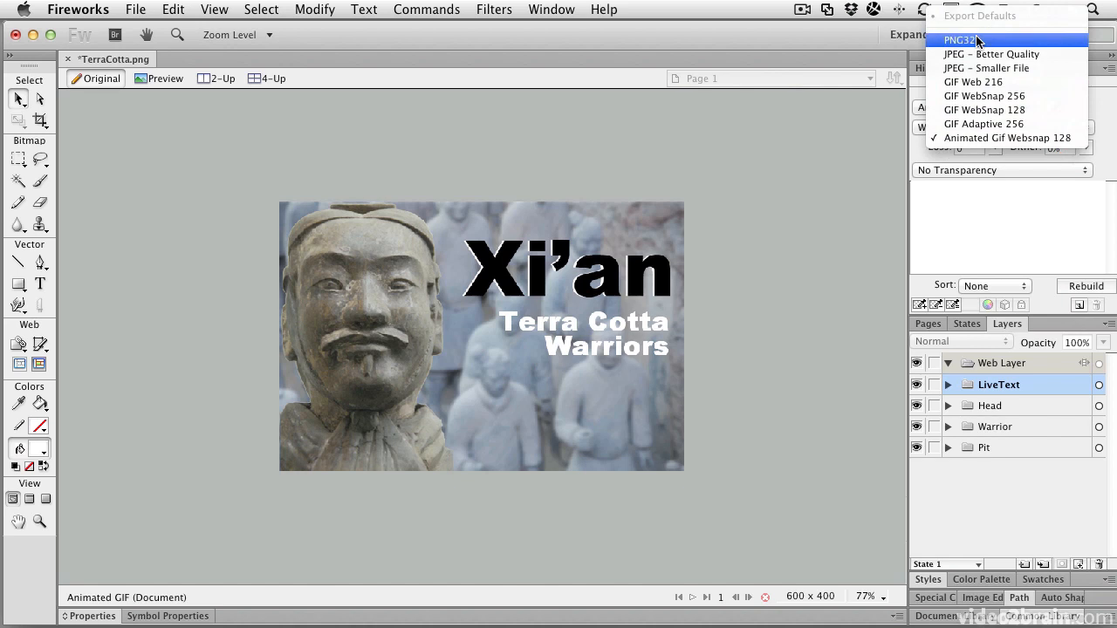
left_click(968, 40)
left_click(960, 108)
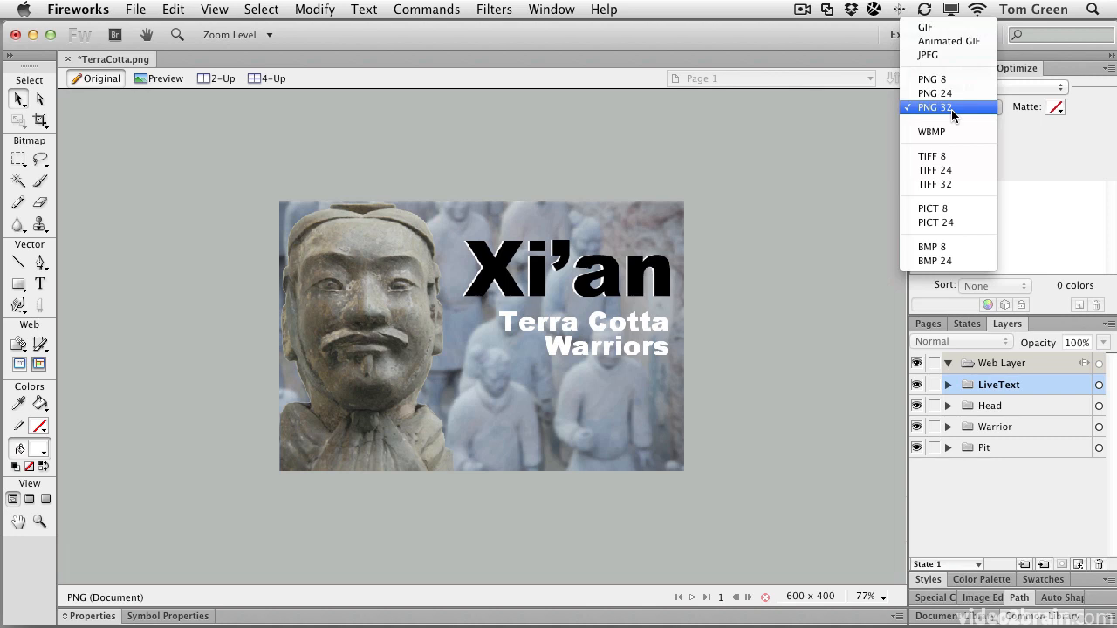
left_click(950, 109)
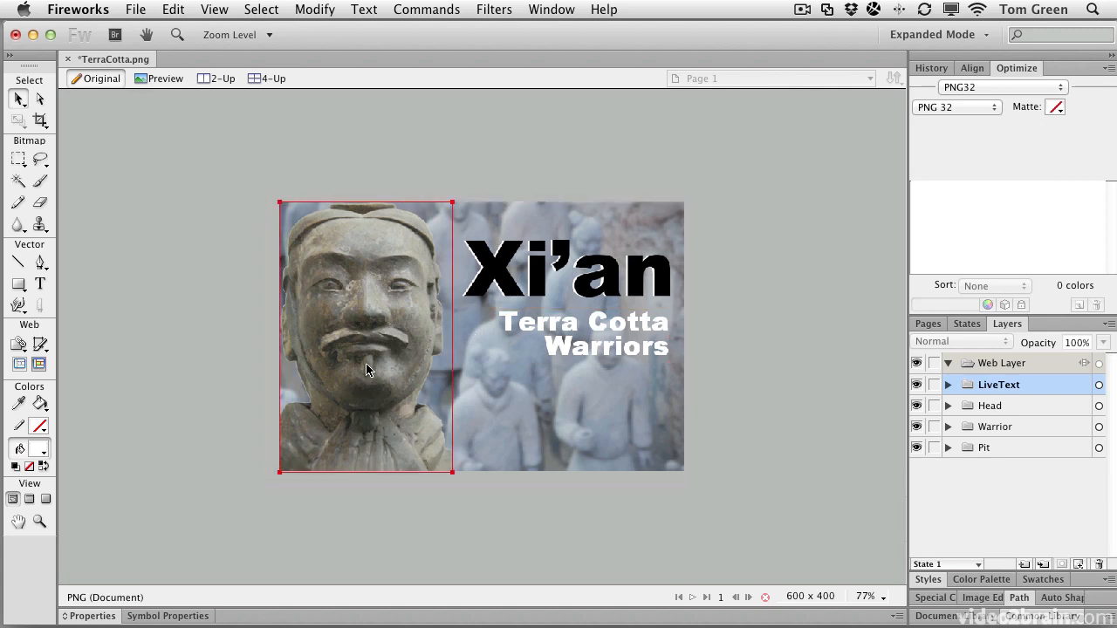
- Shift the warrior head slightly left, select both title texts together, and move the head back to its original place
mouse_move(370, 353)
left_mouse_down()
mouse_move(346, 553)
mouse_move(351, 310)
mouse_move(355, 364)
mouse_move(361, 356)
left_mouse_up()
left_click(533, 290)
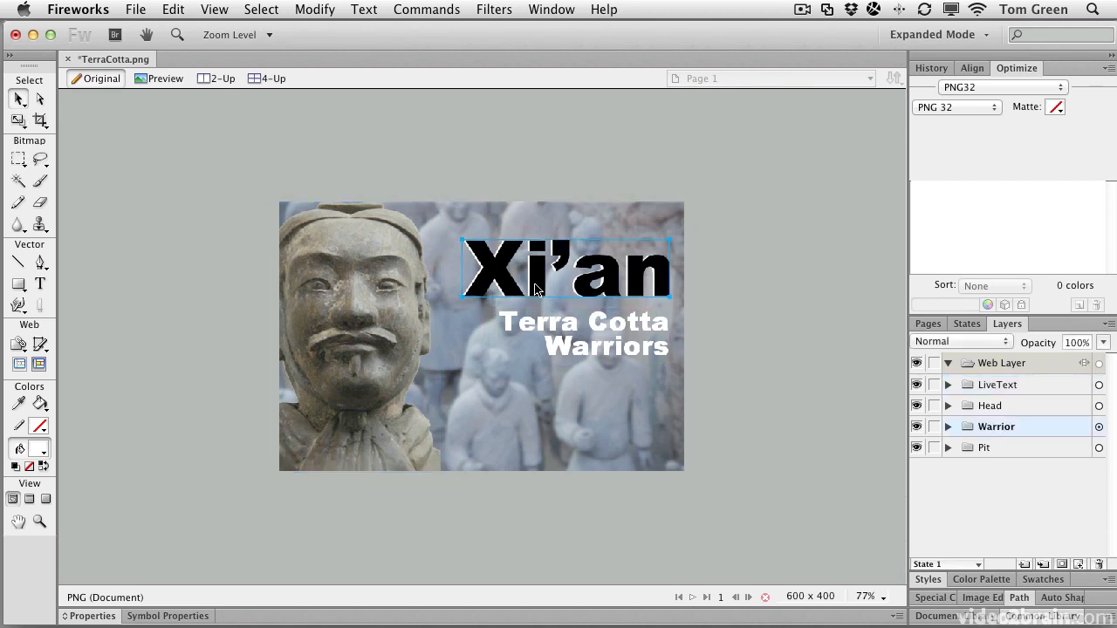
left_click(553, 330, "shift")
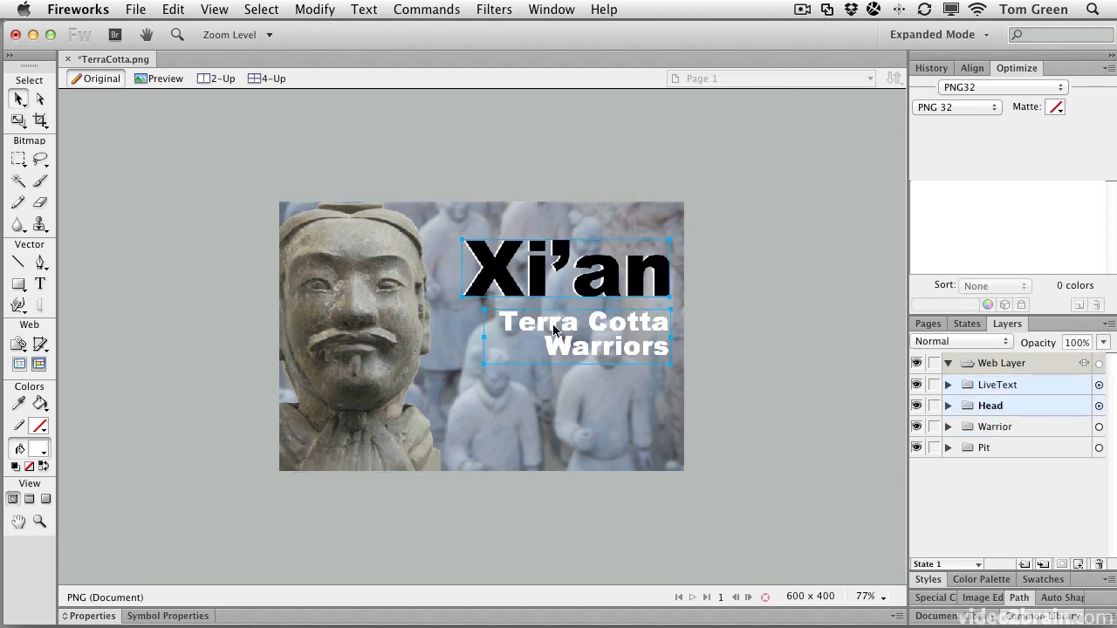
left_click_drag(346, 334, 355, 334)
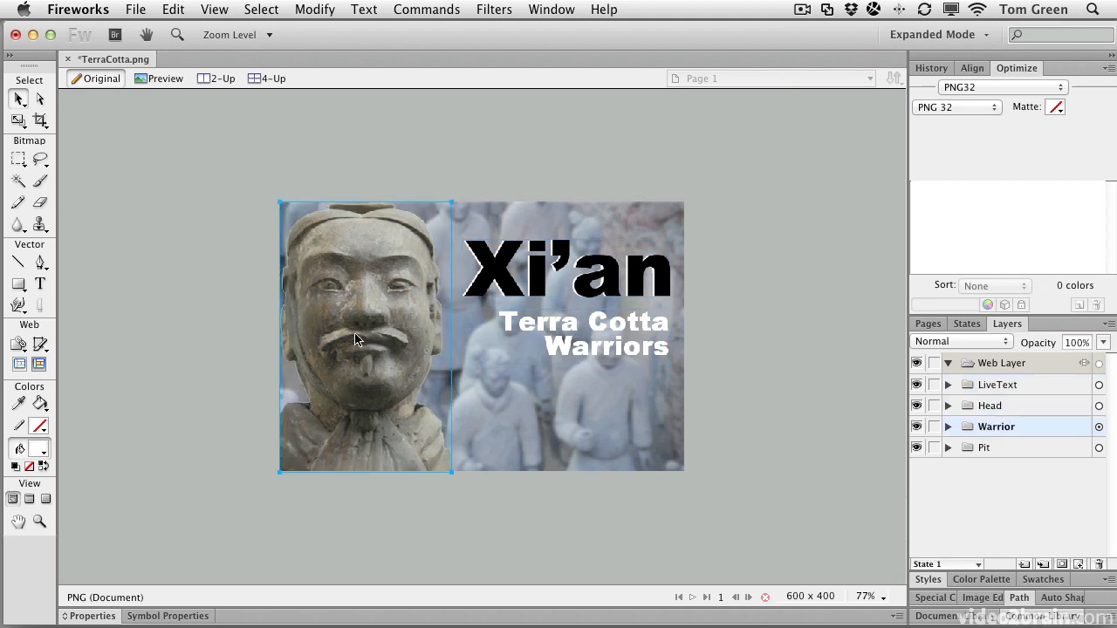
left_click(771, 410)
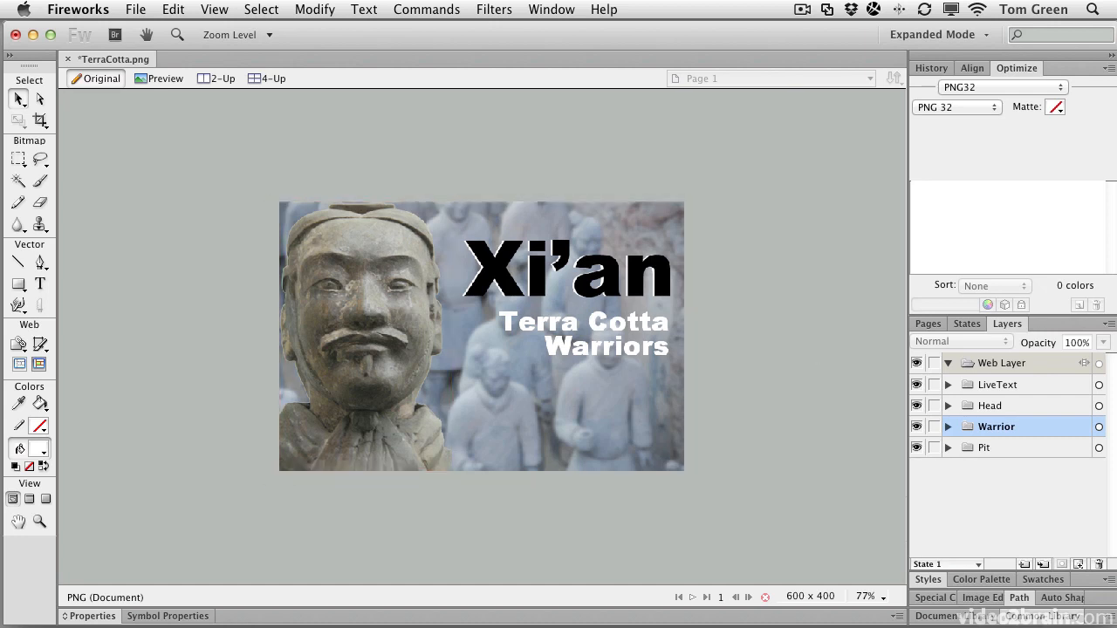
- Export the document's layers to separate files with trimmed images into the Assets folder
left_click(135, 10)
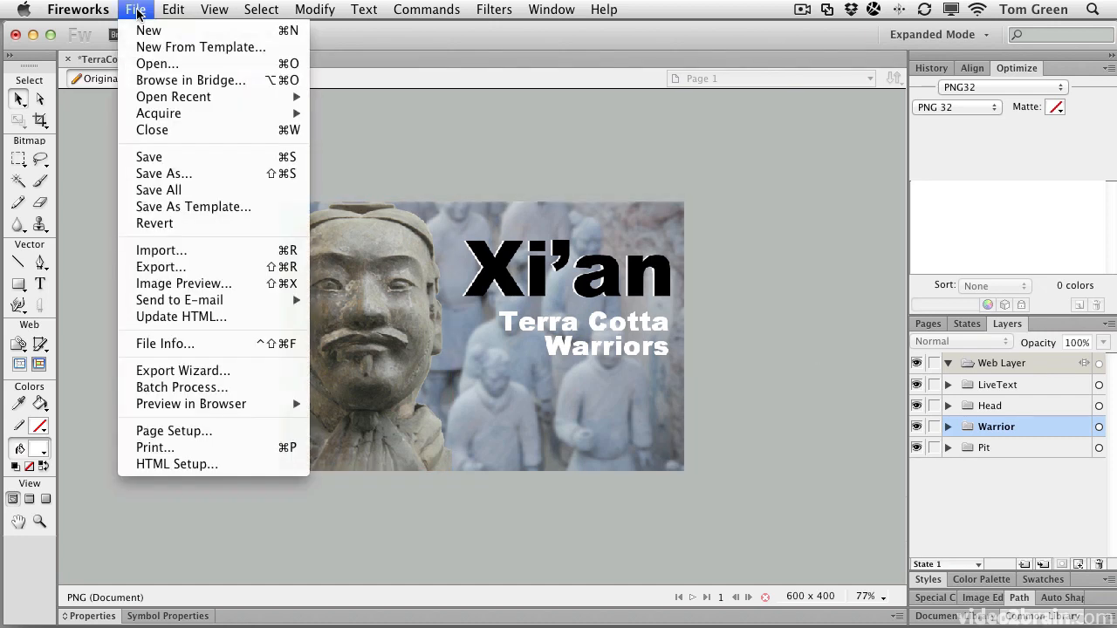
left_click(148, 268)
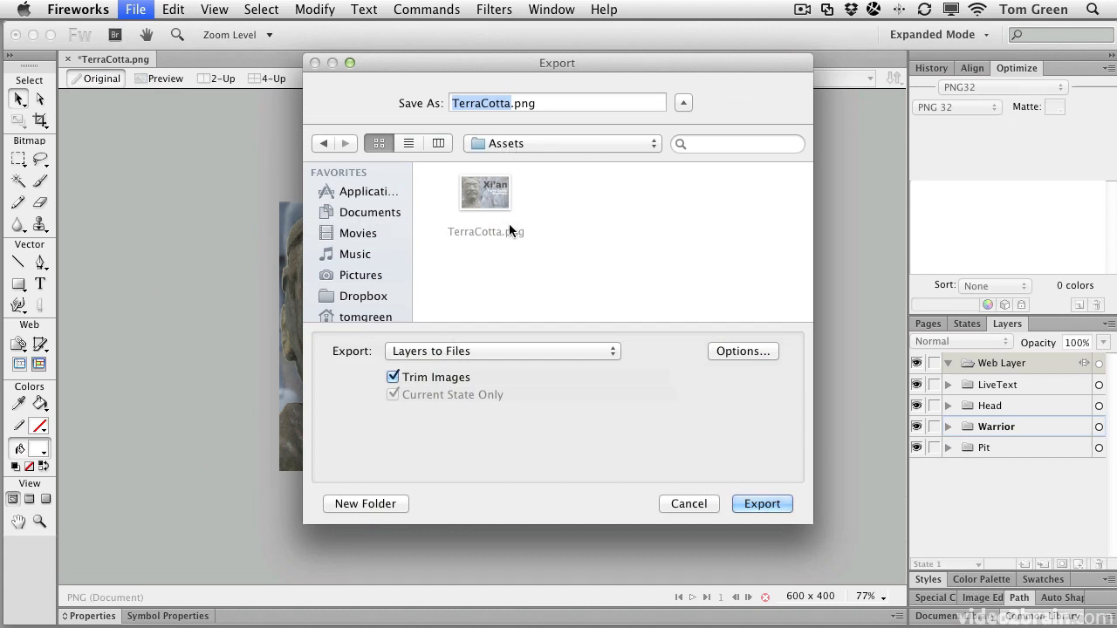
left_click(420, 349)
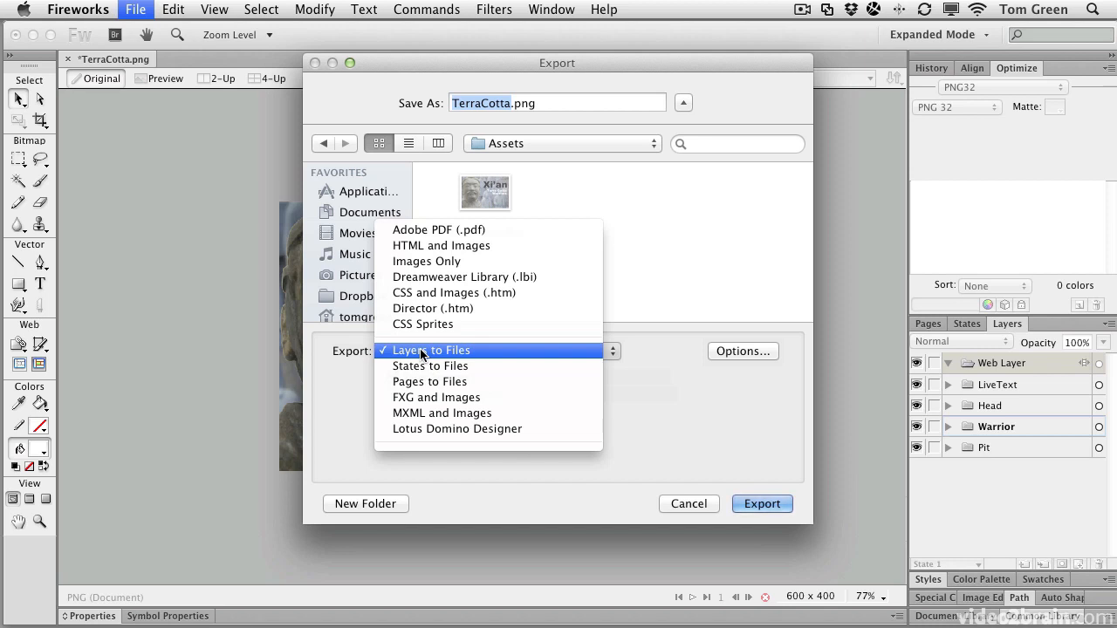
left_click(664, 350)
left_click(761, 504)
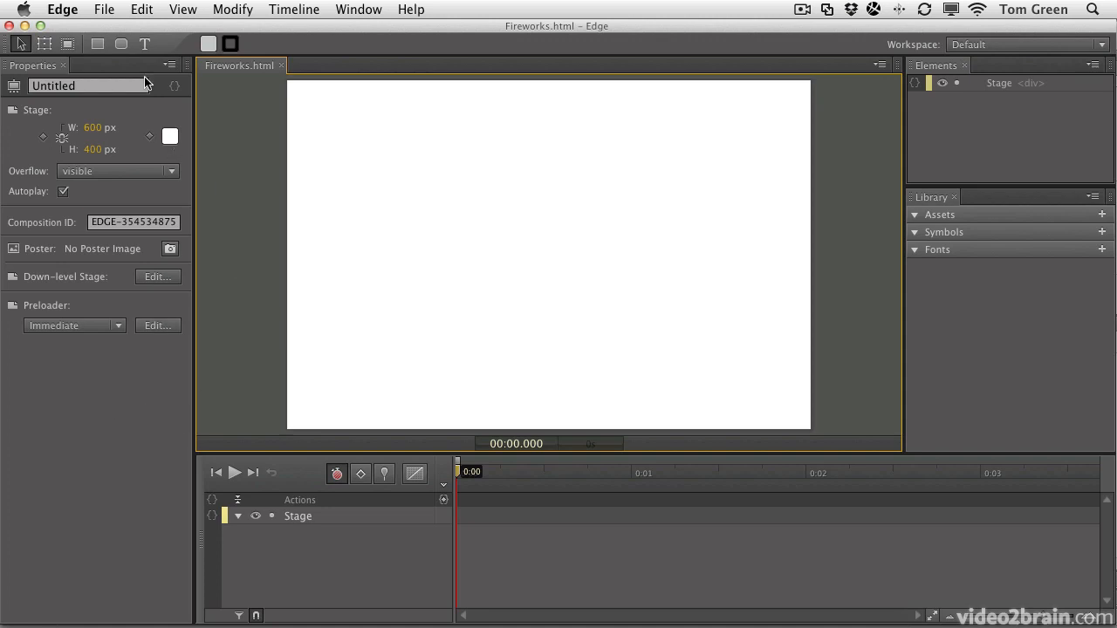
- Switch to Finder and import Head.png, LiveText.png, Pit.png and Warrior.png from the Assets folder onto the Edge stage
mouse_move(18, 623)
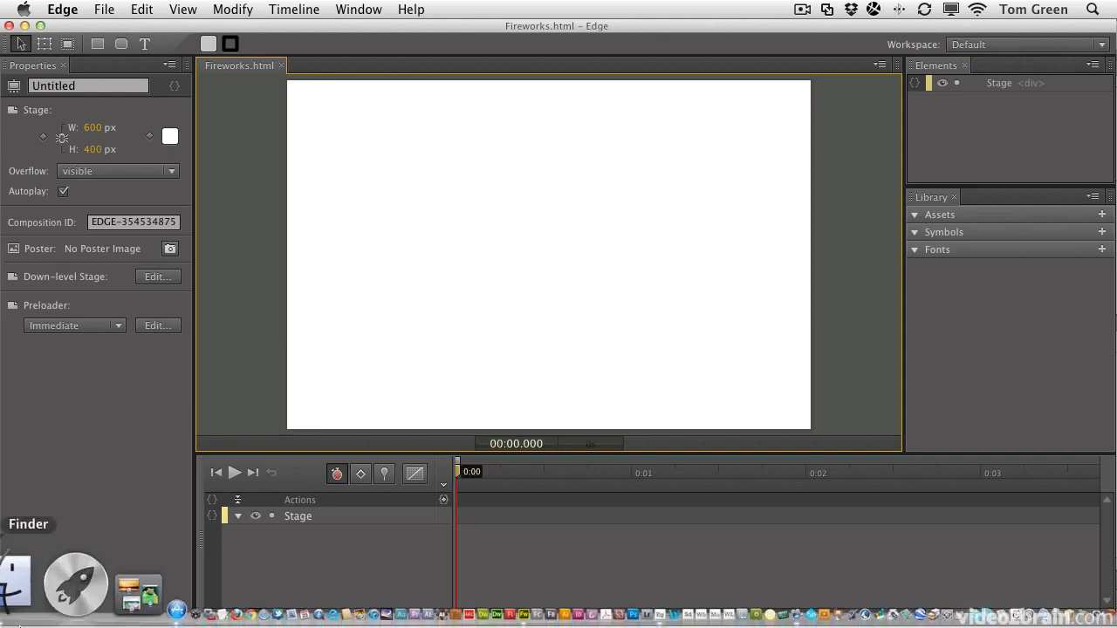
left_click(19, 598)
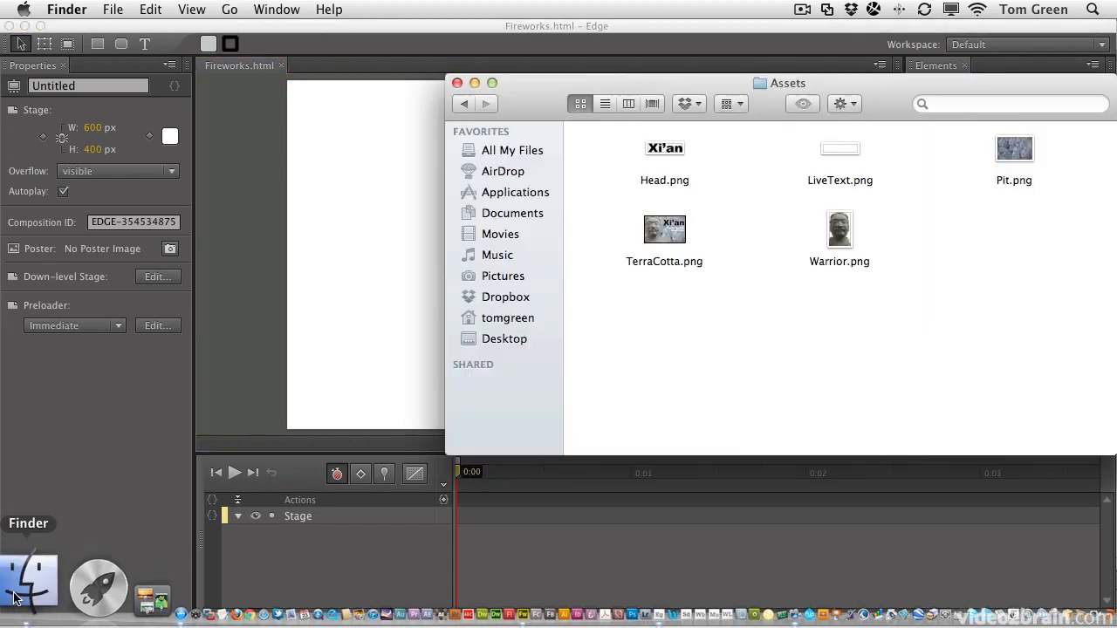
left_click_drag(736, 83, 444, 137)
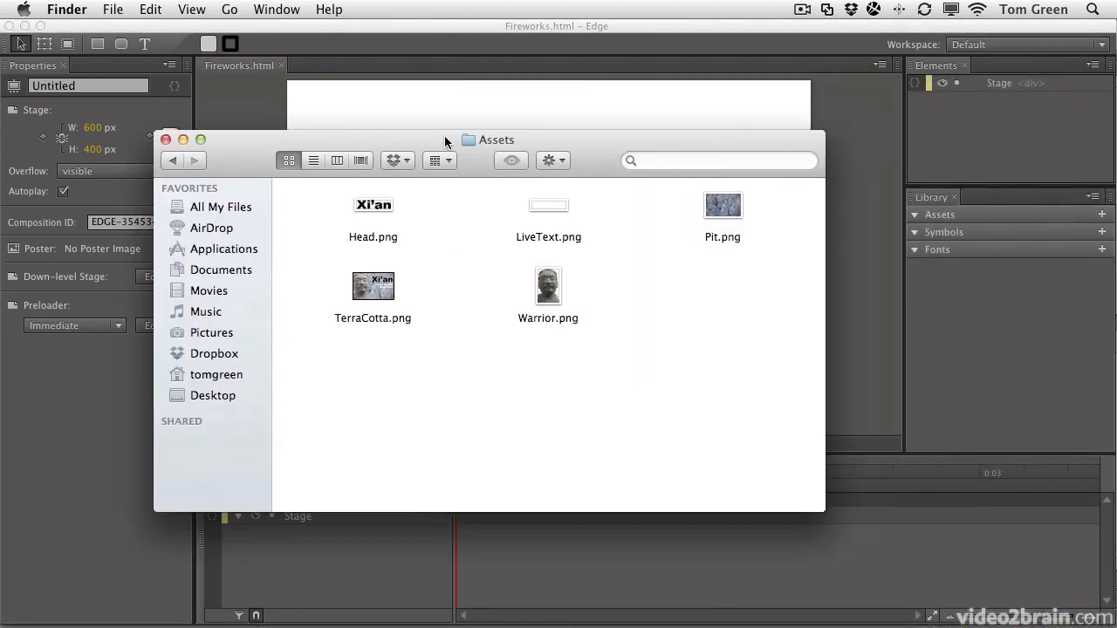
left_click(390, 211)
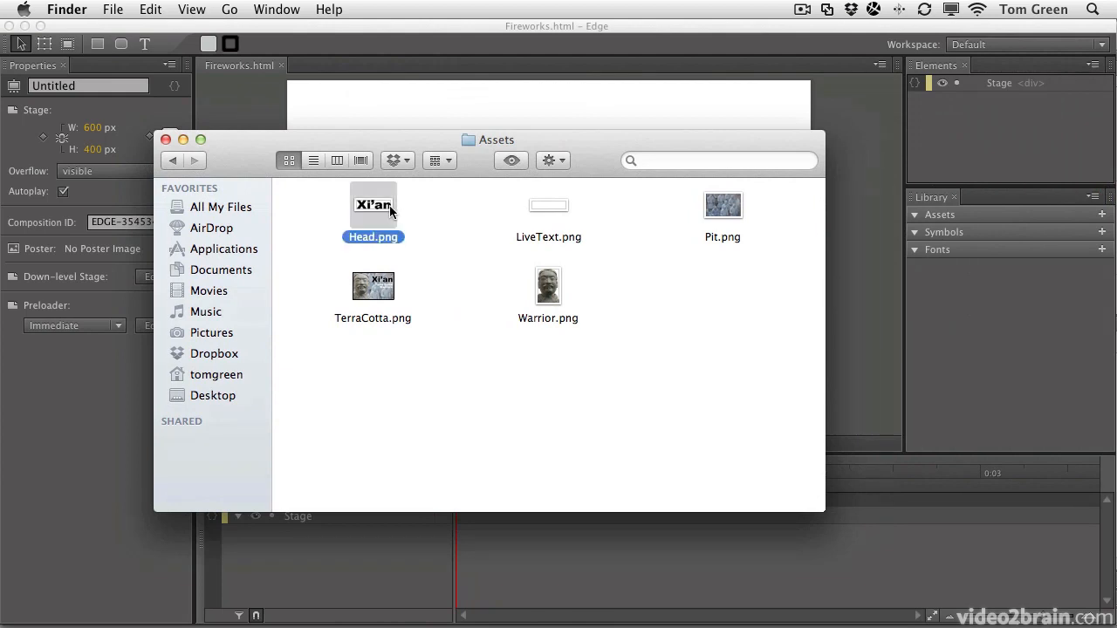
left_click(548, 208, "super")
left_click(731, 212, "super")
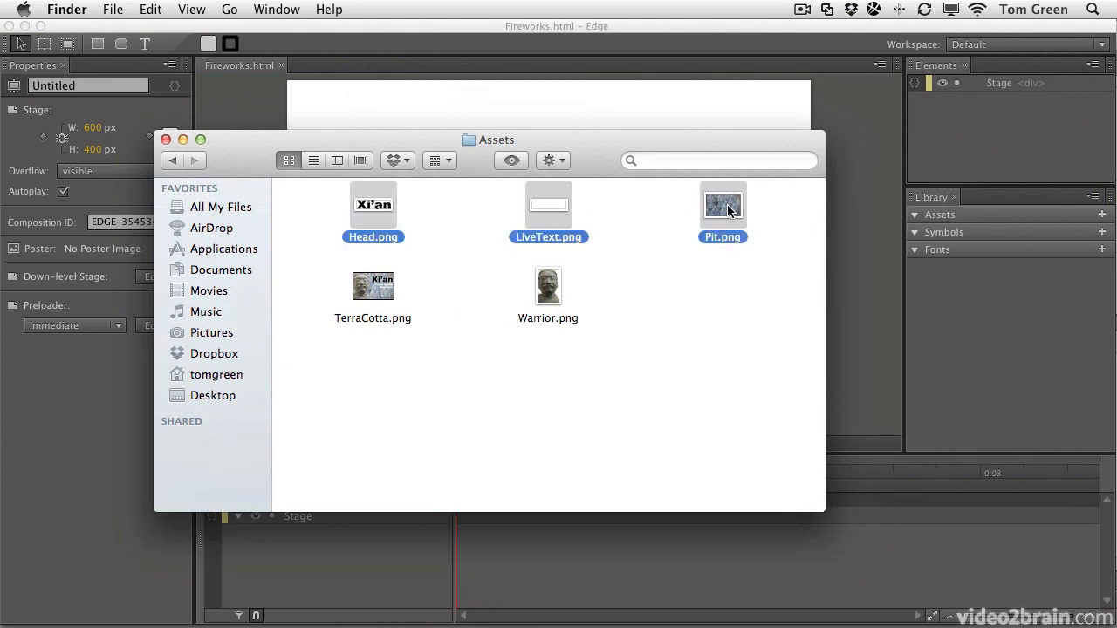
left_click(555, 296, "super")
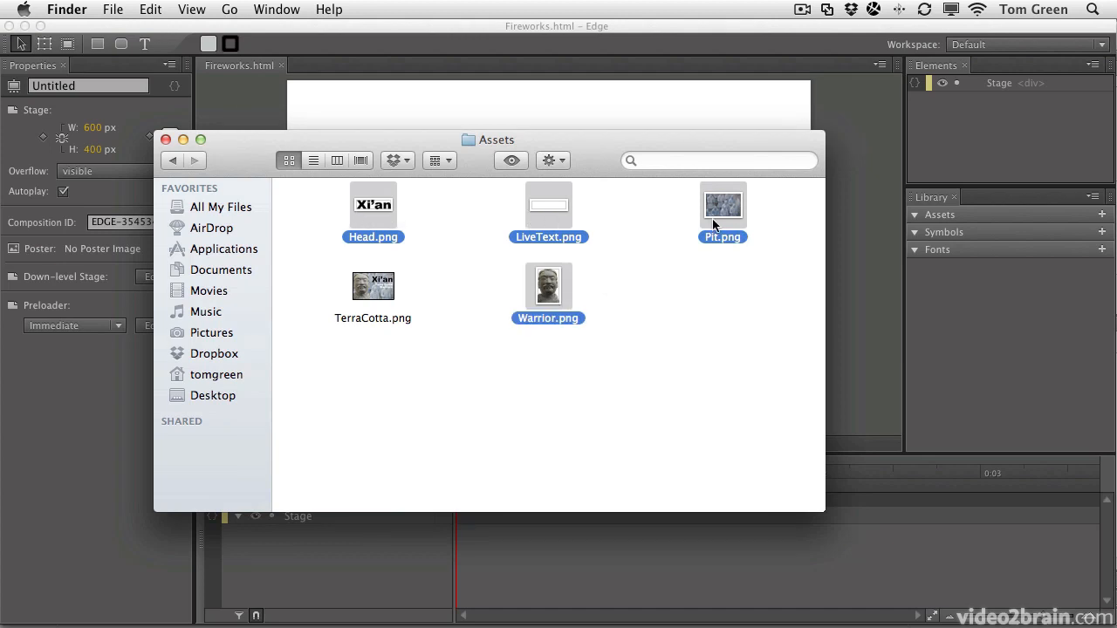
left_click_drag(570, 139, 545, 339)
left_click_drag(697, 407, 699, 153)
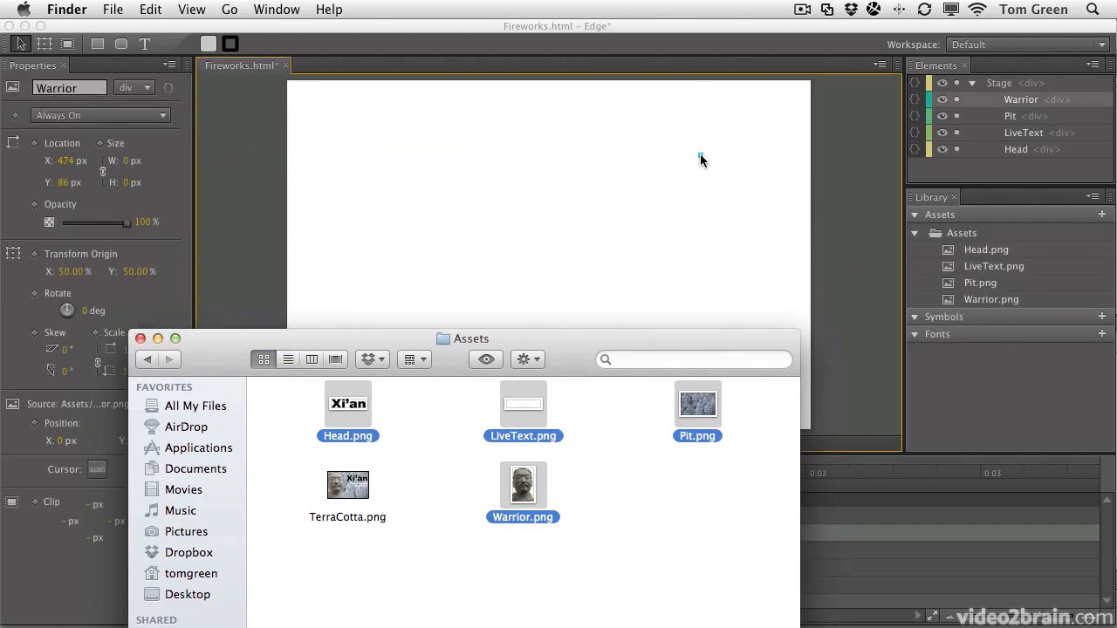
- Minimize the Finder window and move the four imported images together to X 0 px, Y 0 px on the Edge stage
left_click(157, 338)
left_click(402, 260)
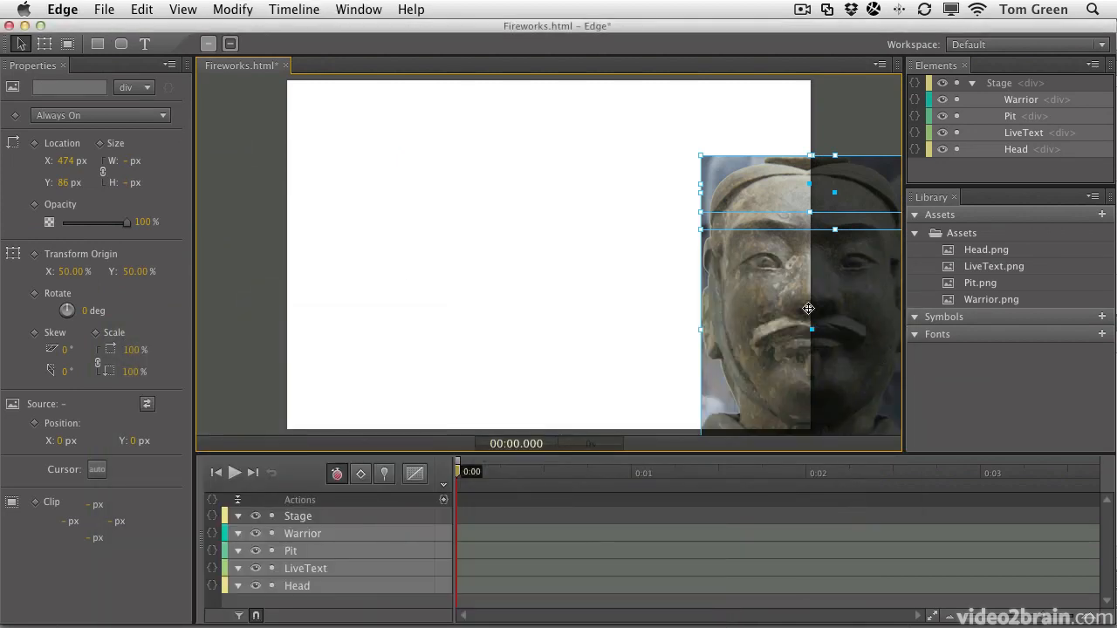
left_click_drag(715, 294, 353, 233)
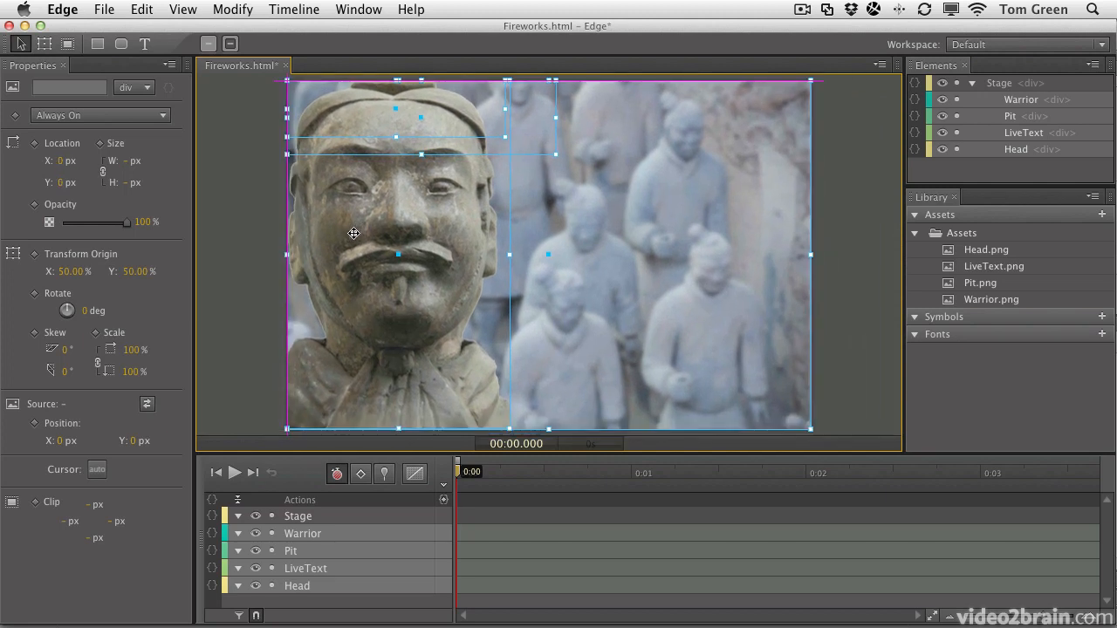
- Bring LiveText to the front of the element stack and place it over the stage's right half at about X 331 px, Y 212 px
left_click(847, 283)
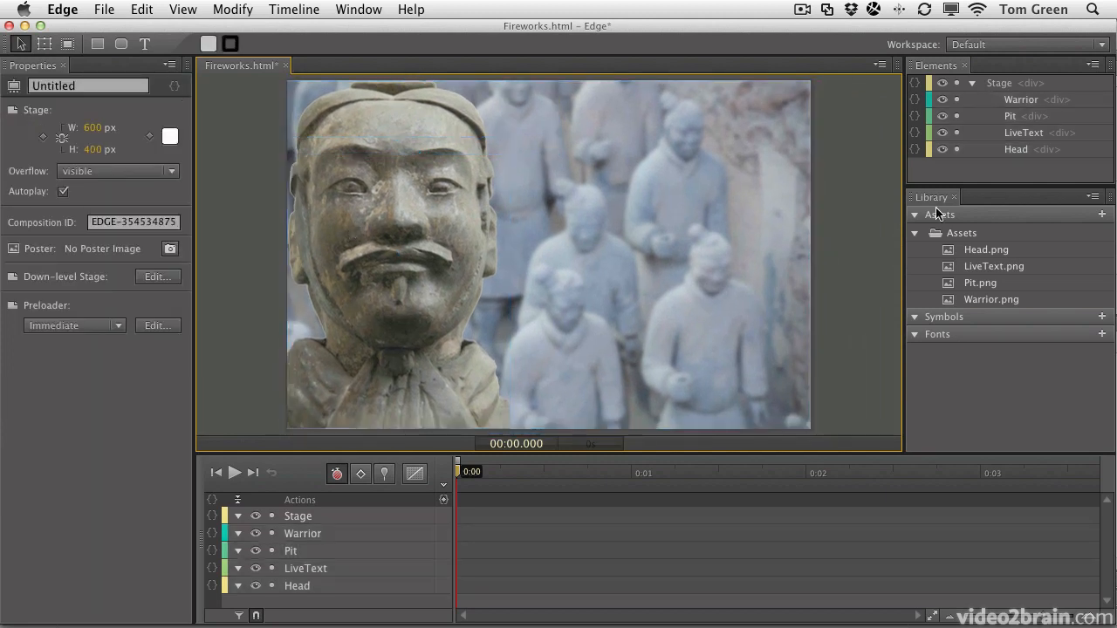
left_click(1019, 133)
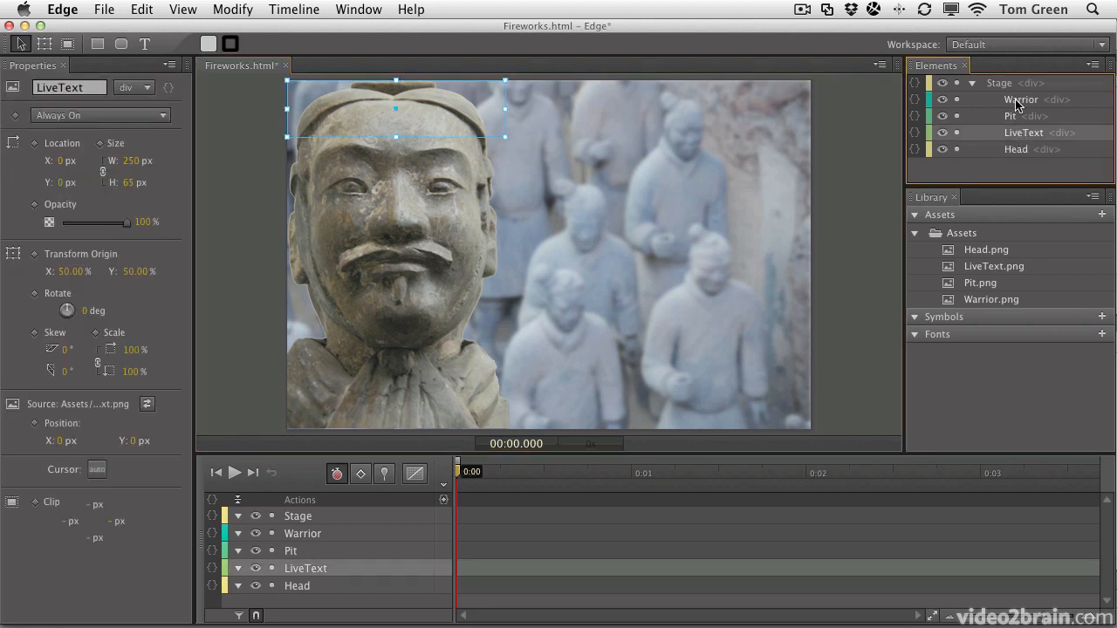
left_click_drag(1016, 138, 1017, 94)
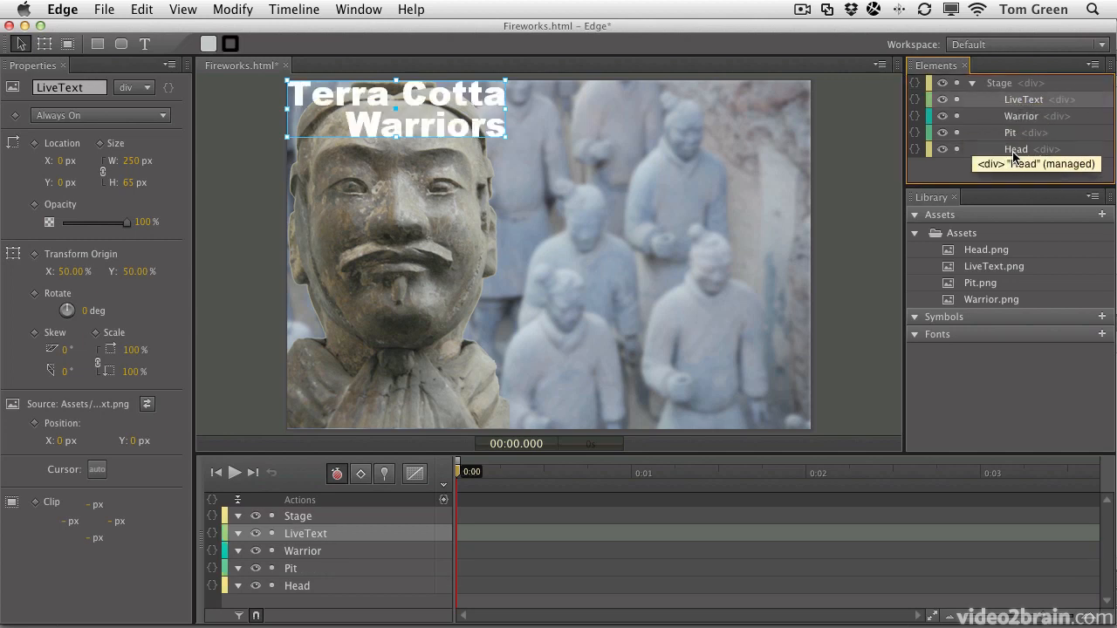
left_click_drag(474, 98, 760, 280)
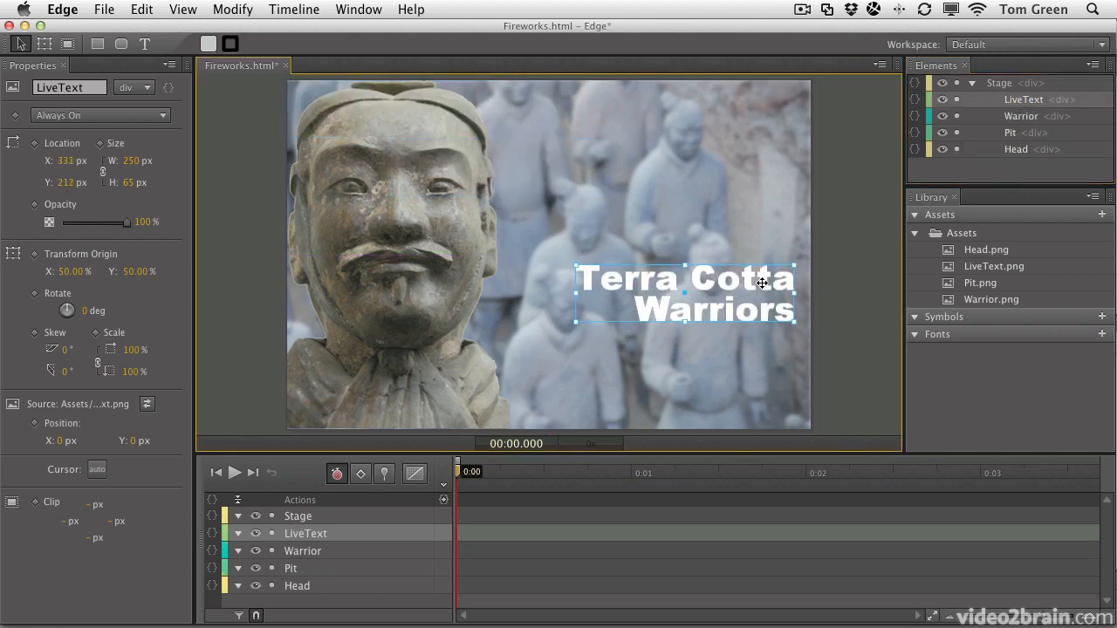
- Stack Head directly above Warrior at about X 272 px, Y 86 px, and move LiveText up to about X 330 px, Y 200 px
left_click(1015, 150)
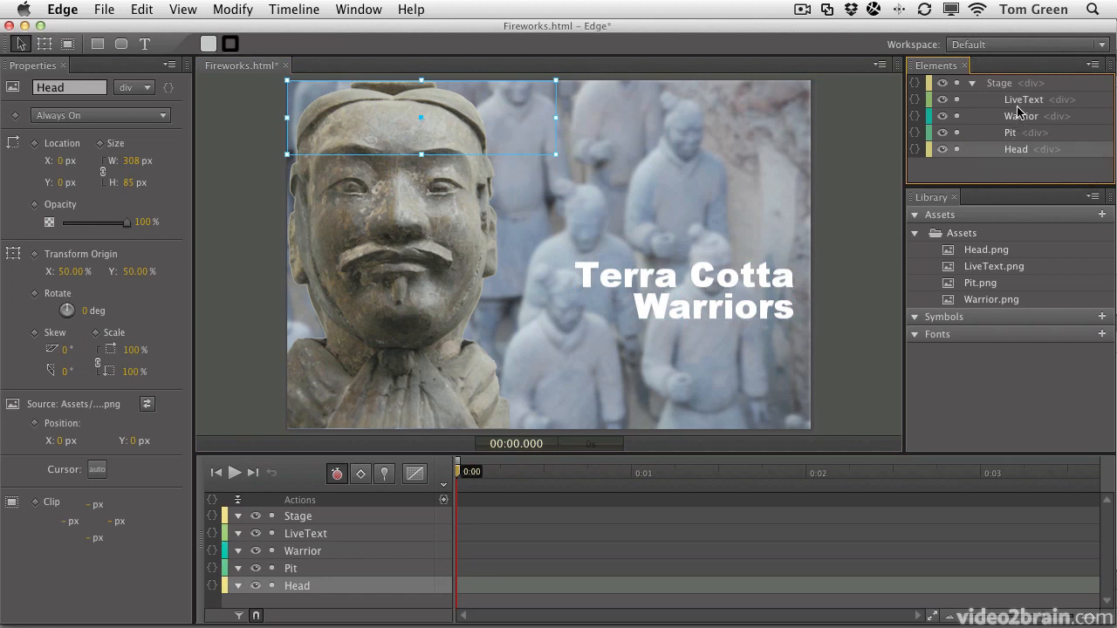
left_click_drag(1017, 146, 1012, 111)
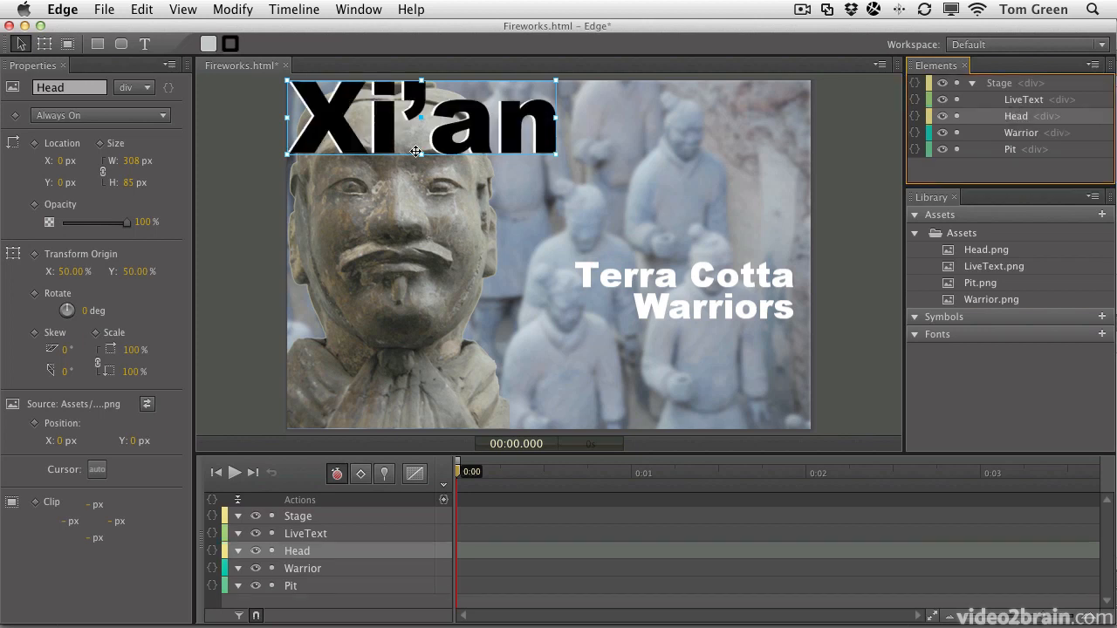
left_click_drag(394, 137, 626, 209)
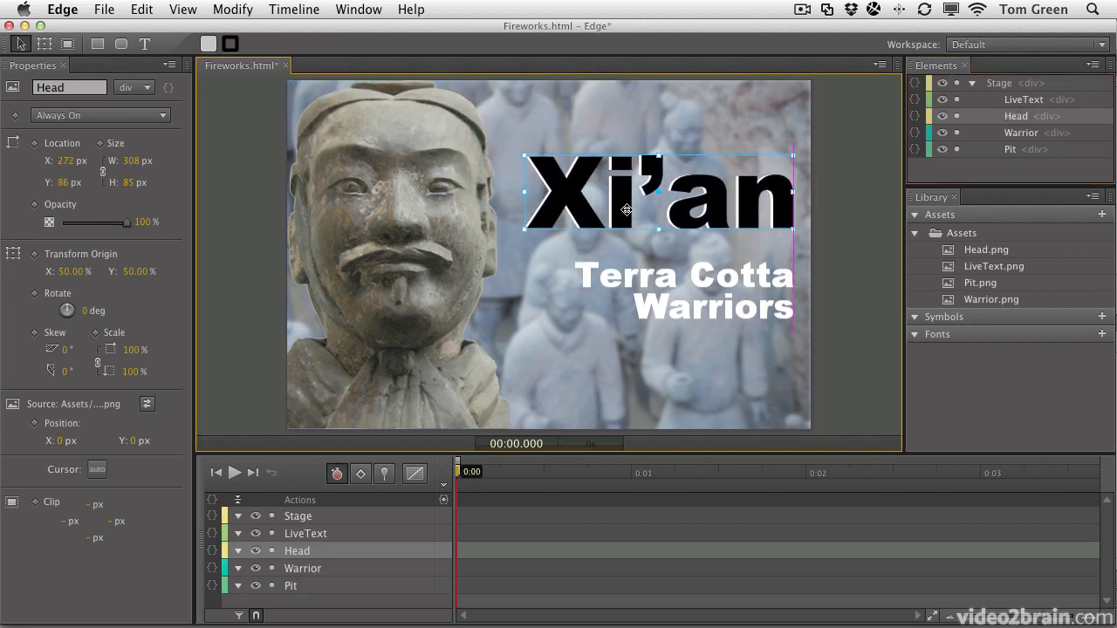
left_click_drag(697, 301, 697, 280)
- Set the pin at 2 seconds with the playhead at 0:00 and animate Warrior from below the stage by moving it to Y 400 px
mouse_move(394, 210)
left_mouse_down()
mouse_move(398, 223)
mouse_move(398, 210)
left_mouse_up()
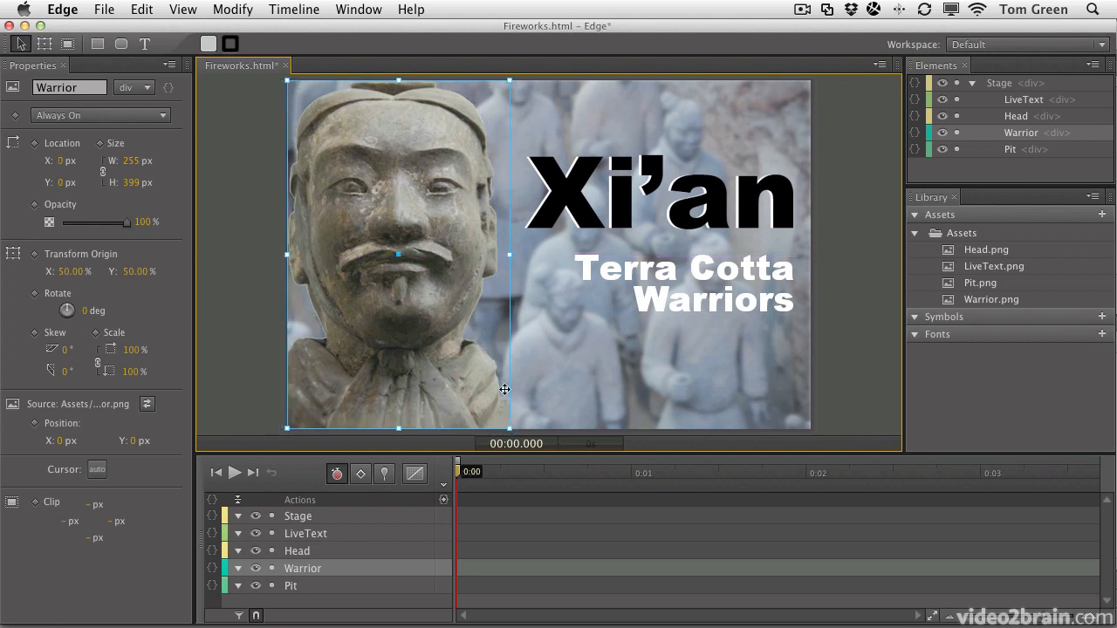
left_click(385, 476)
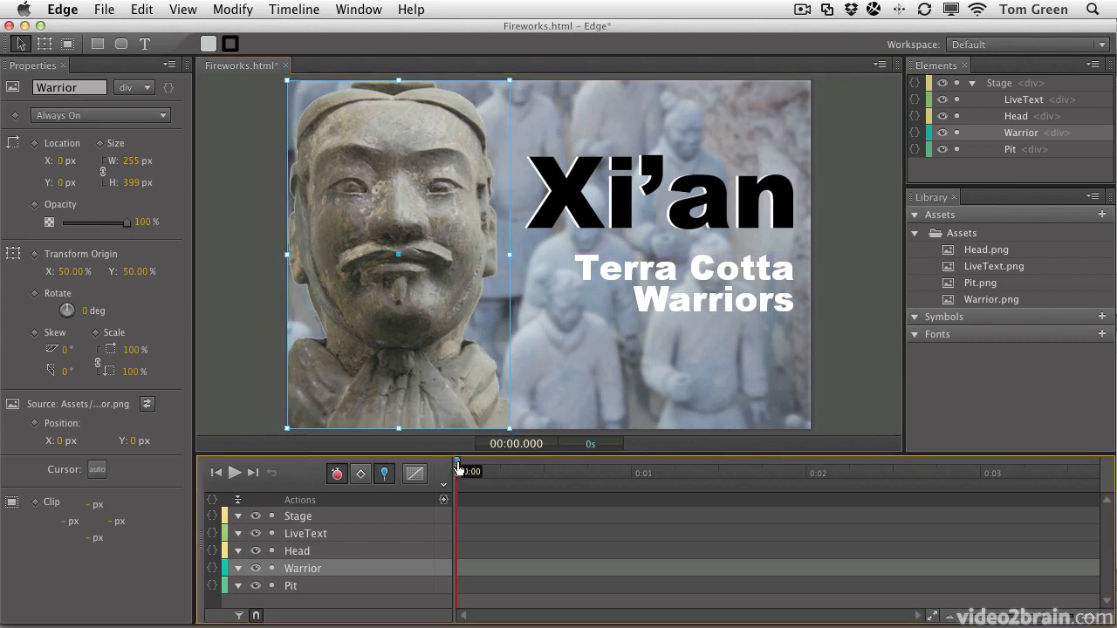
left_click_drag(457, 468, 807, 481)
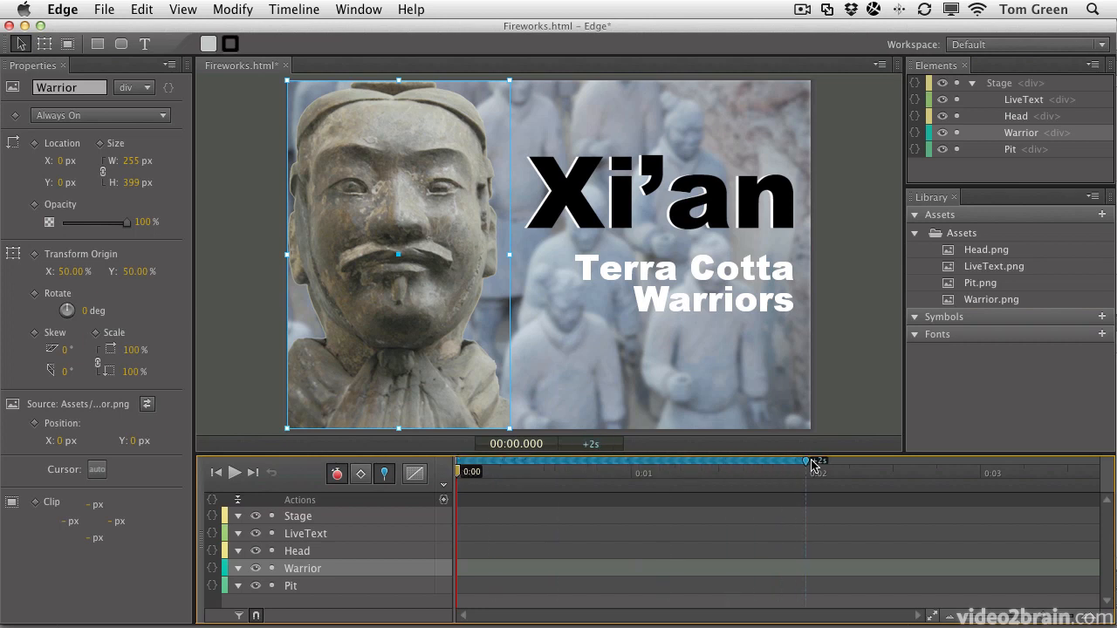
left_click(429, 185)
left_click_drag(429, 185, 437, 439)
left_click_drag(448, 375, 445, 465)
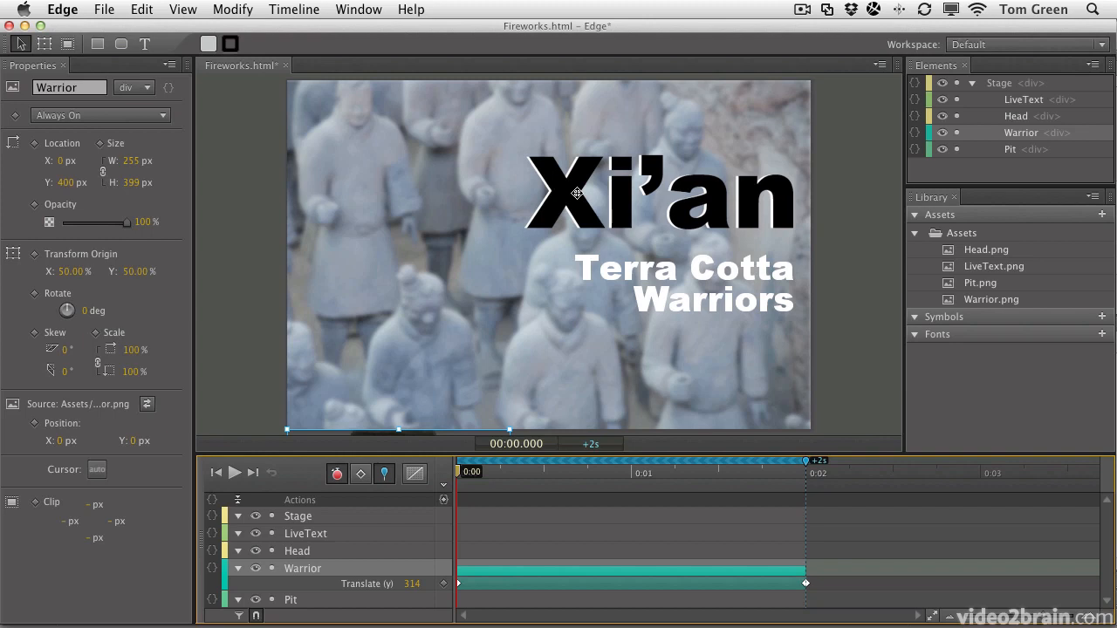
- Animate a two-second fade-in for the Head and LiveText titles by setting their opacity to 0% at 0:00
left_click(577, 193)
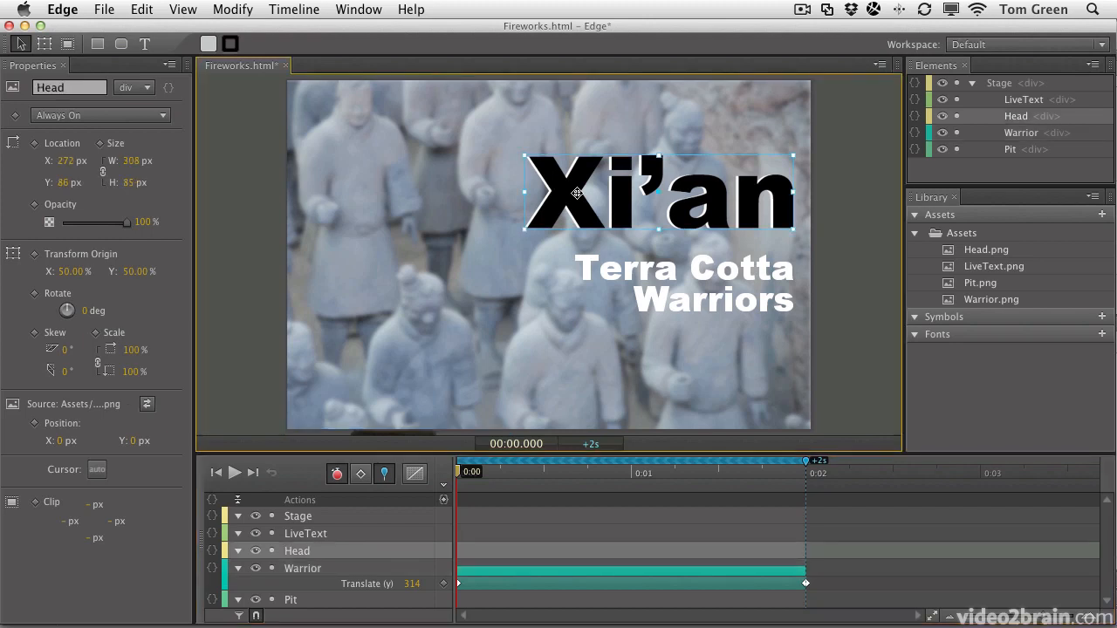
left_click_drag(128, 229, 61, 223)
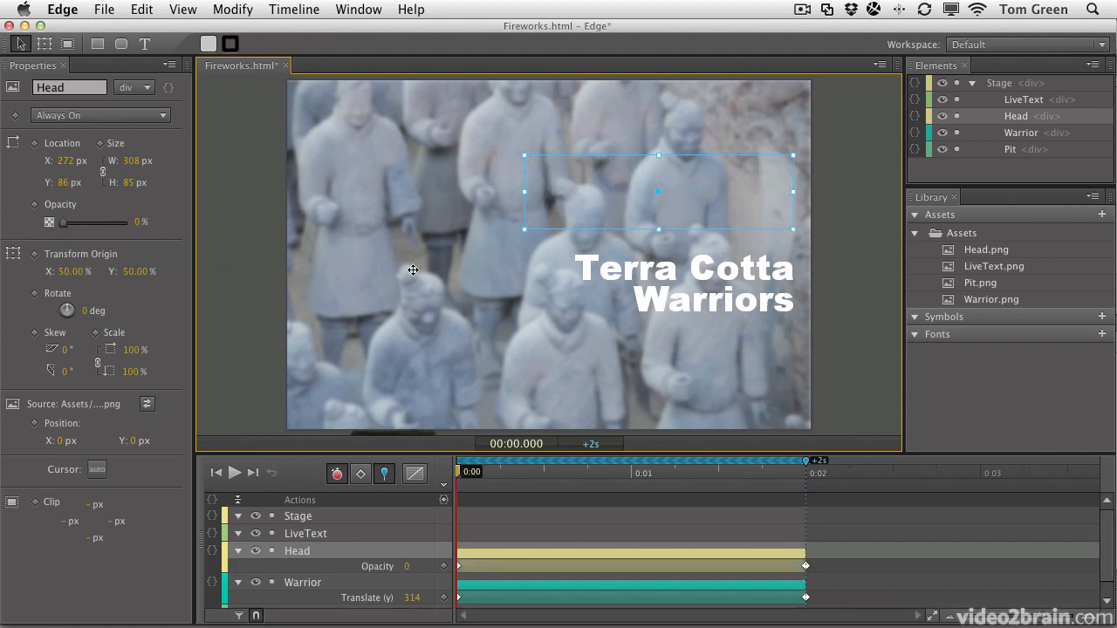
left_click(682, 268)
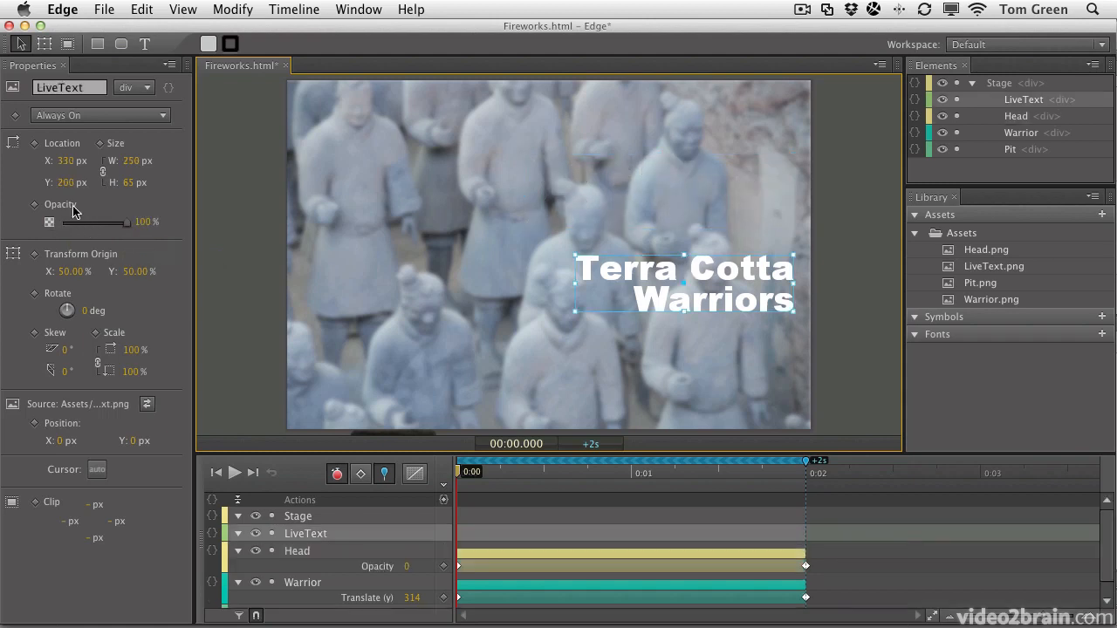
left_click_drag(128, 223, 63, 225)
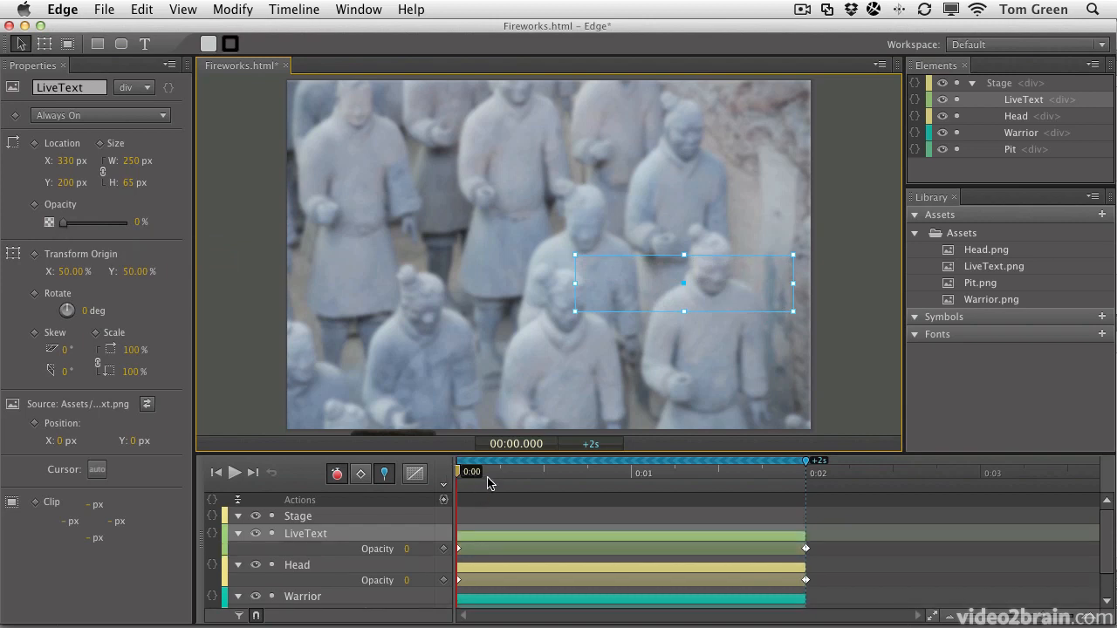
- Play the animation on the stage, deselect everything, and preview the composition in the Firefox browser
key("space")
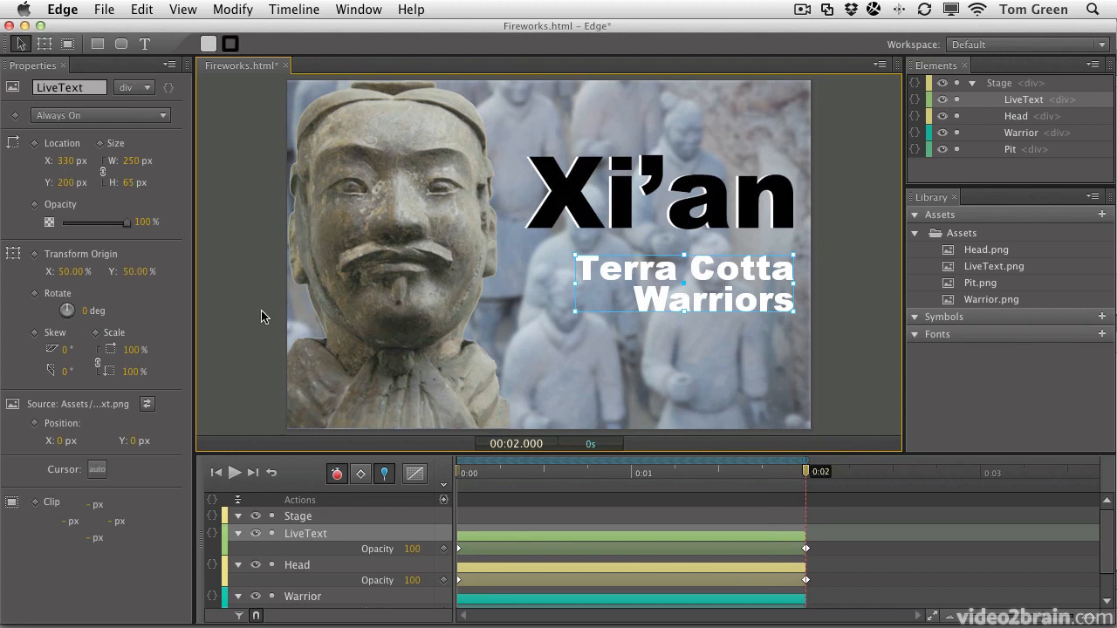
left_click(236, 279)
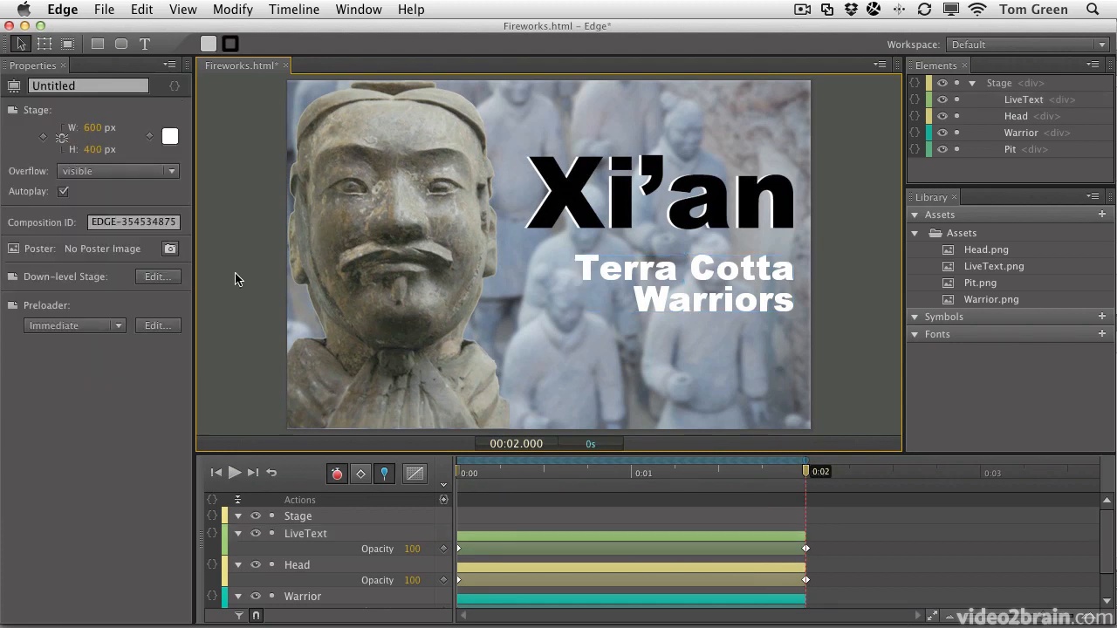
key("super+Return")
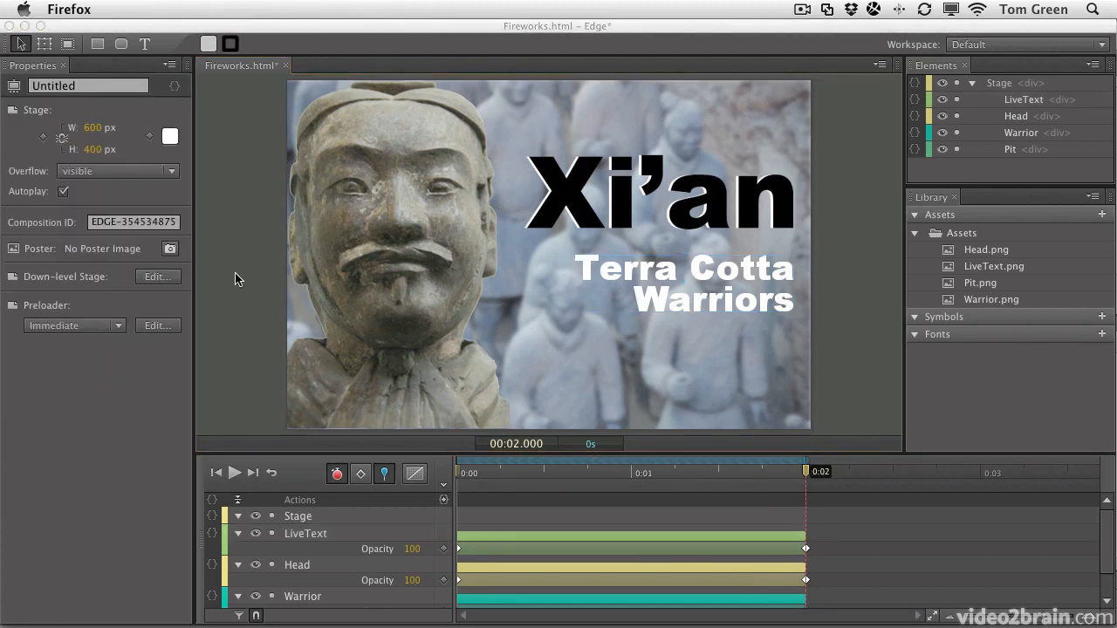